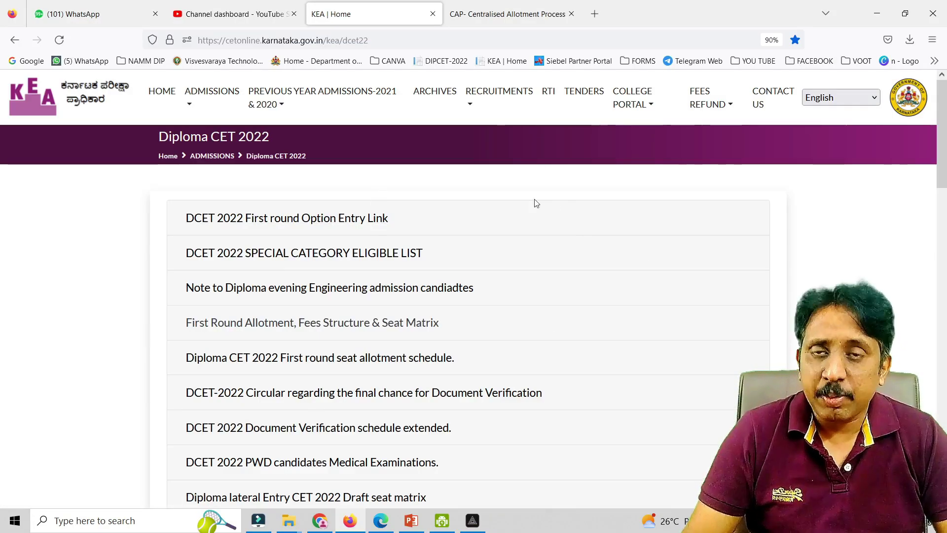
# Open the 'DCET 2022 First round Option Entry Link' in a new tab and switch to it.
pyautogui.rightClick(314, 222)
pyautogui.click(370, 229)
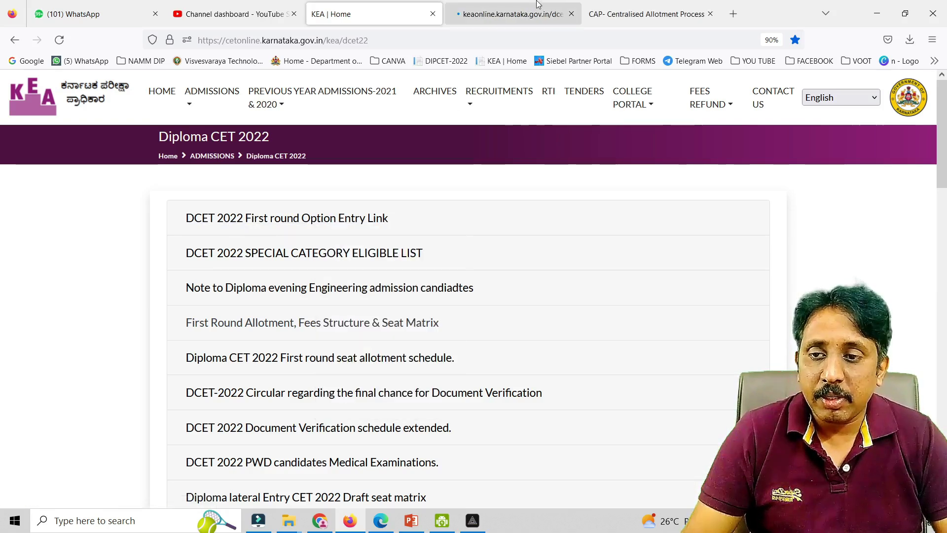
pyautogui.click(537, 12)
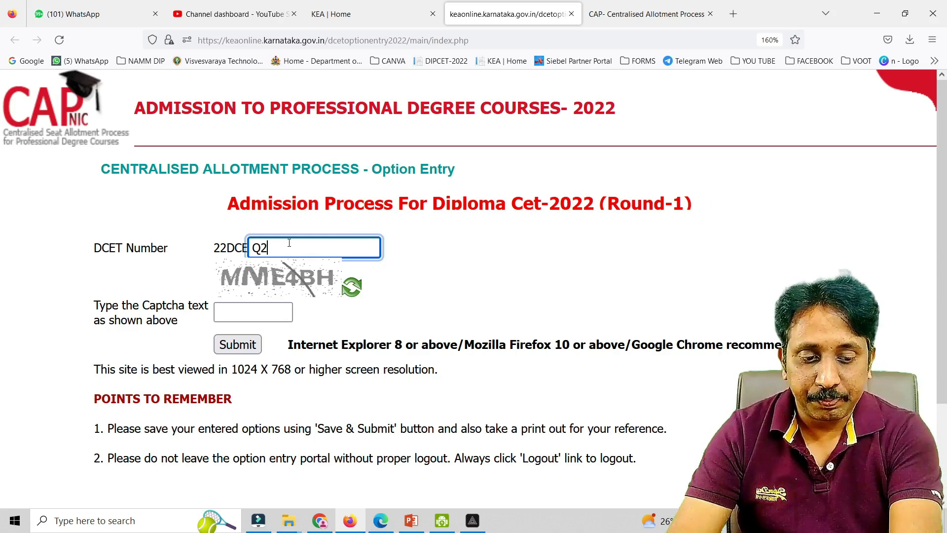
# Enter the captcha text and submit the DCET number.
pyautogui.click(268, 310)
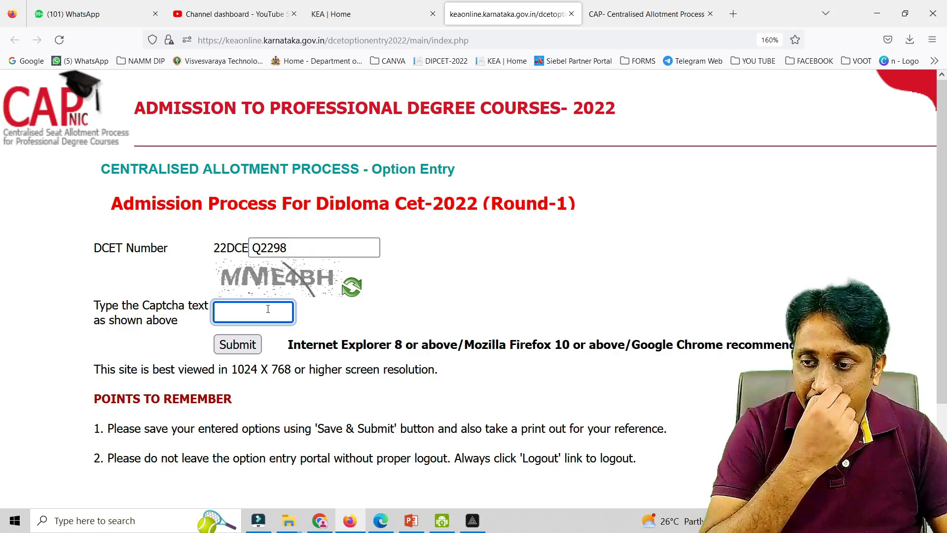
pyautogui.write('m')
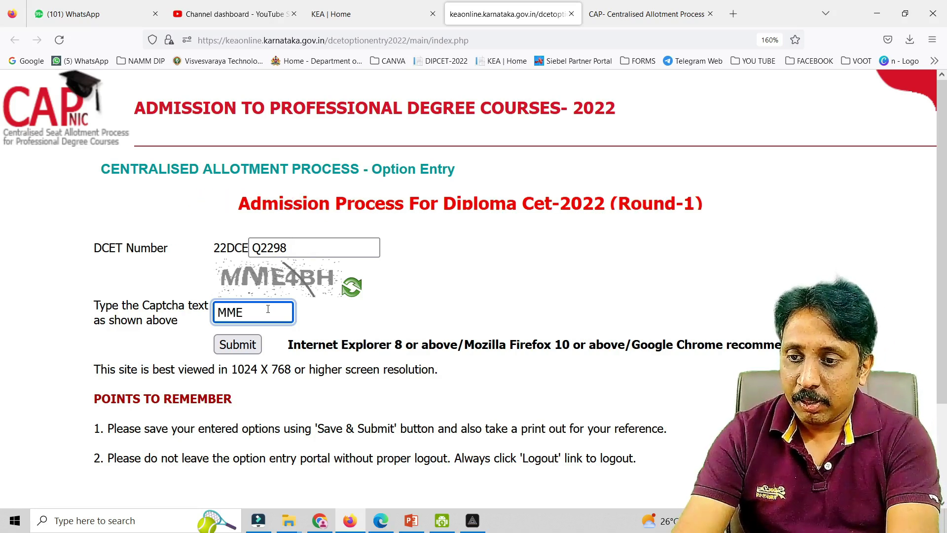
pyautogui.write('ME4B')
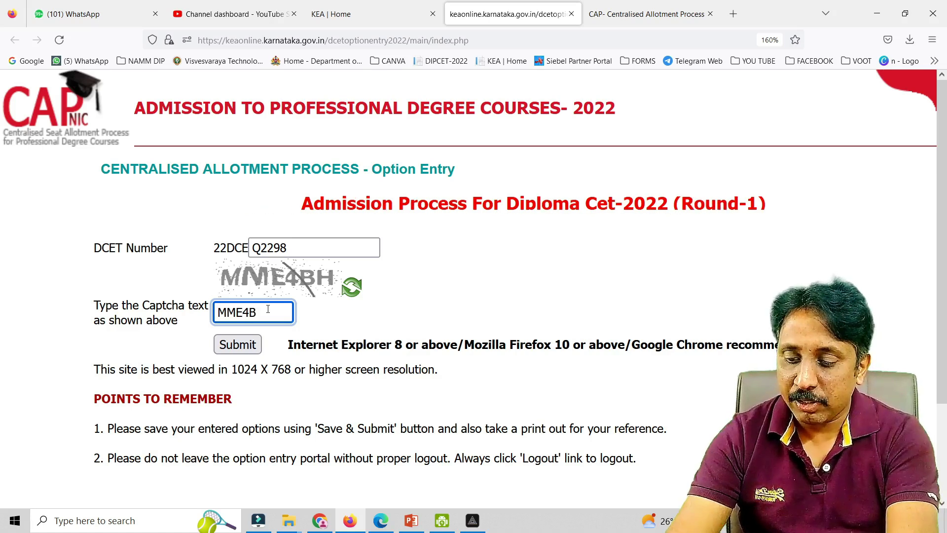
pyautogui.write('H')
pyautogui.click(242, 343)
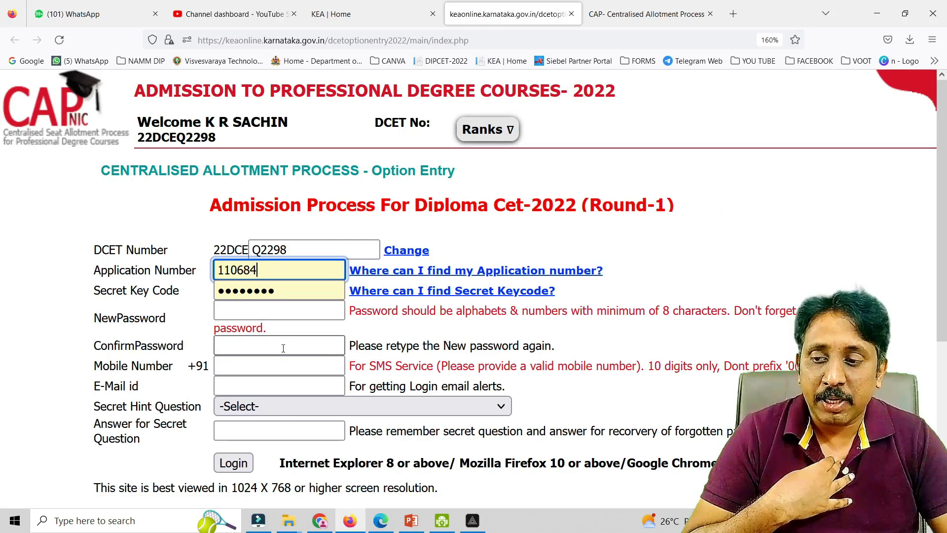
# Clear the autofilled application number and secret key code from the login form.
pyautogui.doubleClick(220, 270)
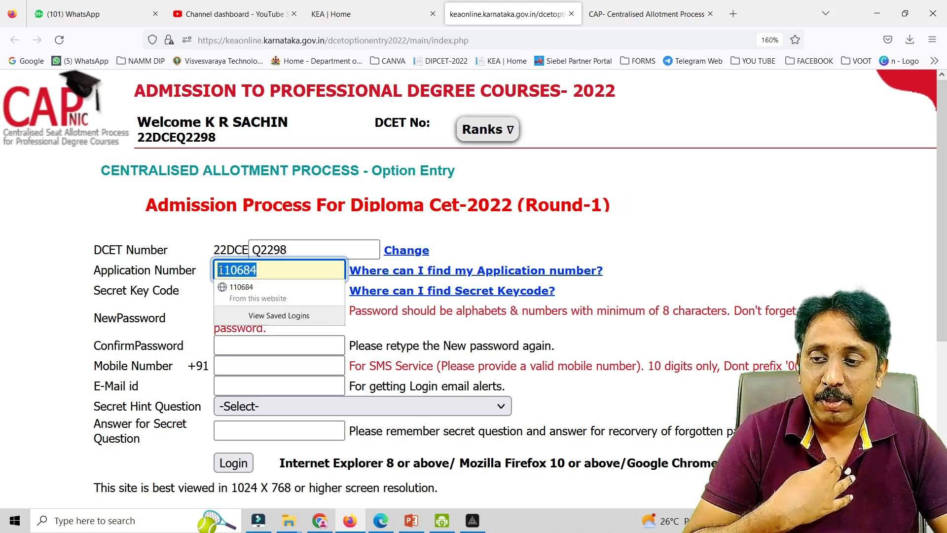
pyautogui.press('BackSpace')
pyautogui.click(246, 309)
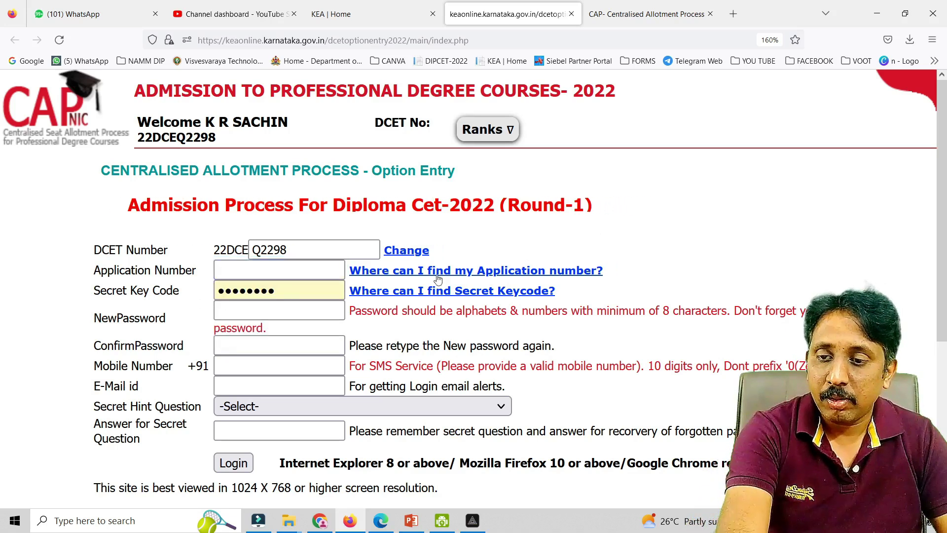
pyautogui.press('Tab')
pyautogui.press('BackSpace')
pyautogui.press('Escape')
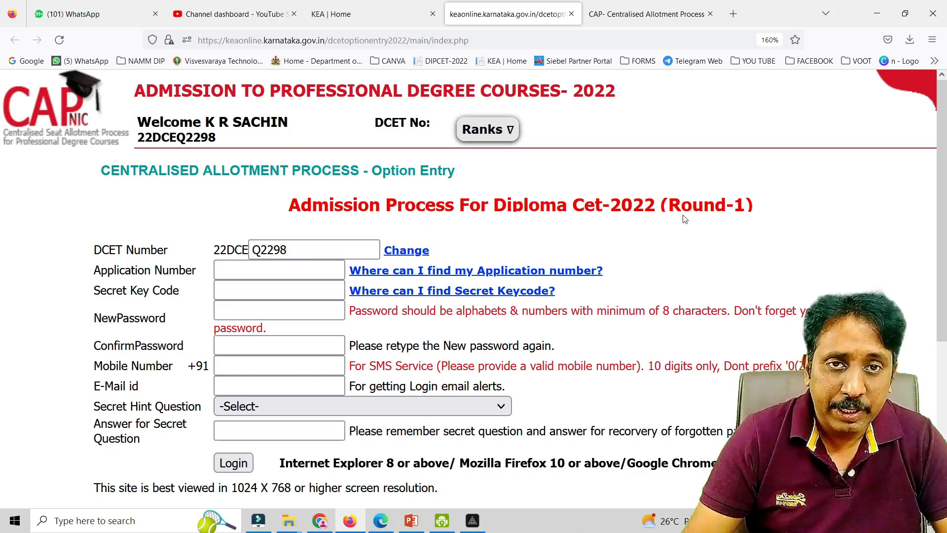
# Show the candidate's Engineering rank details, then return to the Application Number field.
pyautogui.click(487, 131)
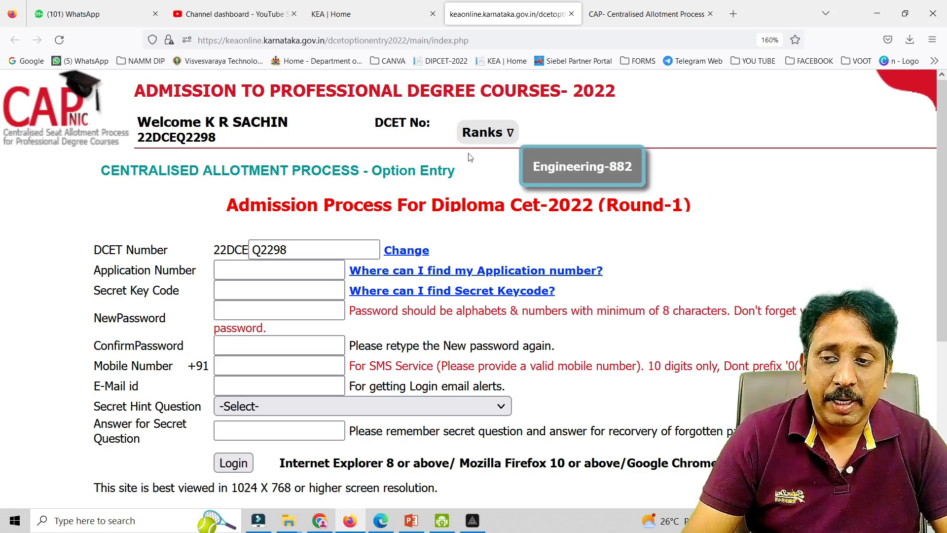
pyautogui.moveTo(486, 129)
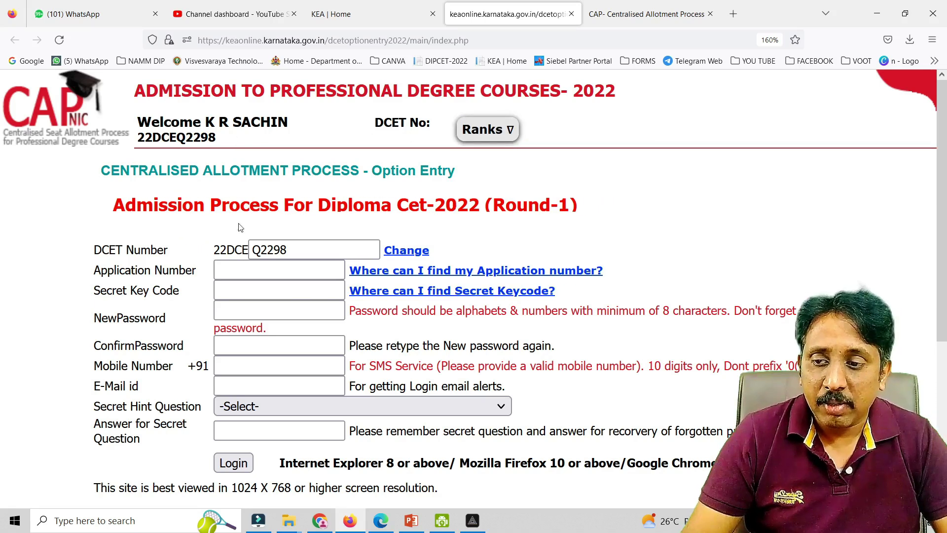
pyautogui.click(263, 267)
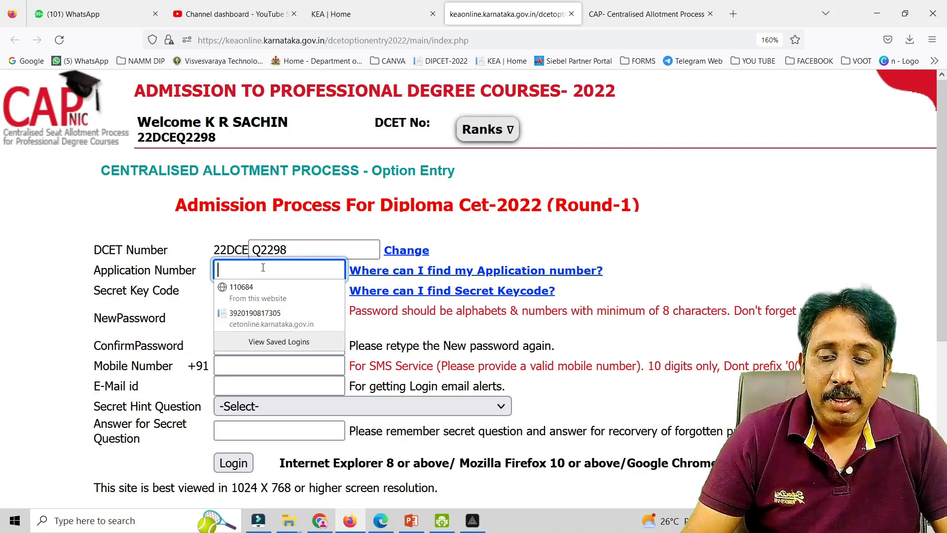
# View the sample verification slip in a new tab to locate APP No., then return to login.
pyautogui.rightClick(543, 271)
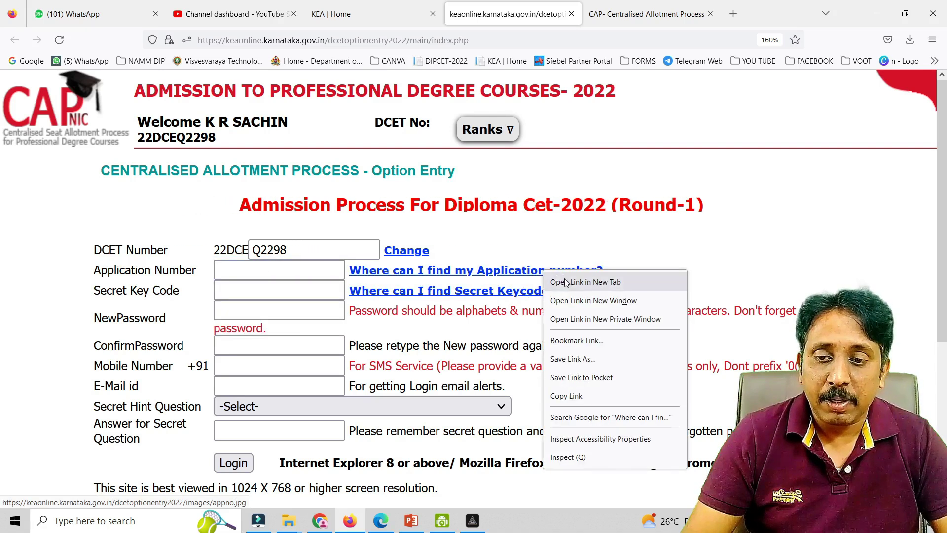
pyautogui.click(566, 283)
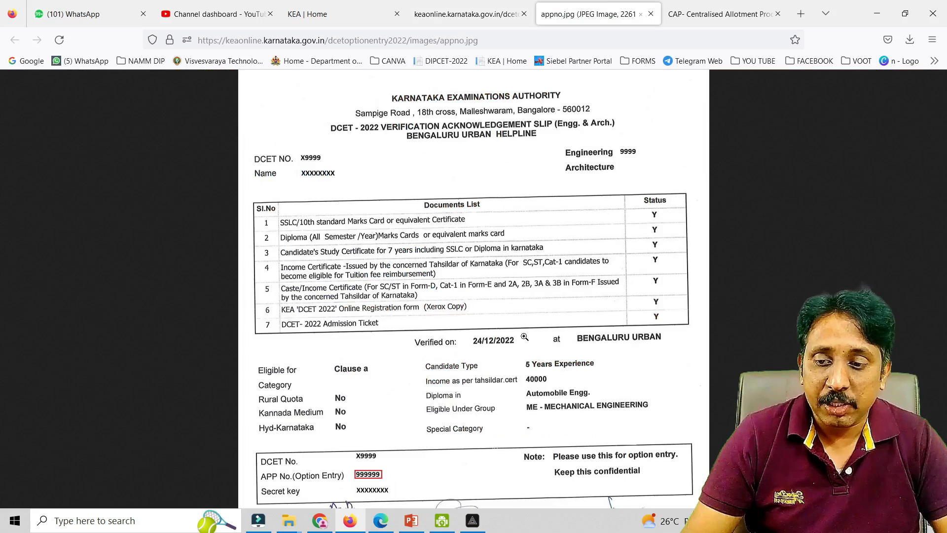
pyautogui.keyDown('ctrl'); pyautogui.scroll(4, 442, 444); pyautogui.keyUp('ctrl')
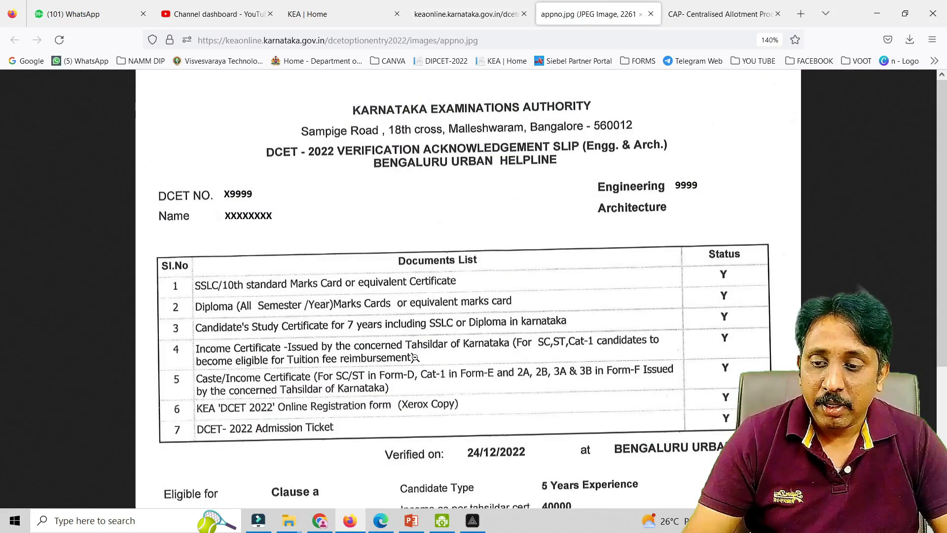
pyautogui.moveTo(423, 311); pyautogui.dragTo(409, 163)
pyautogui.scroll(-3, 462, 369)
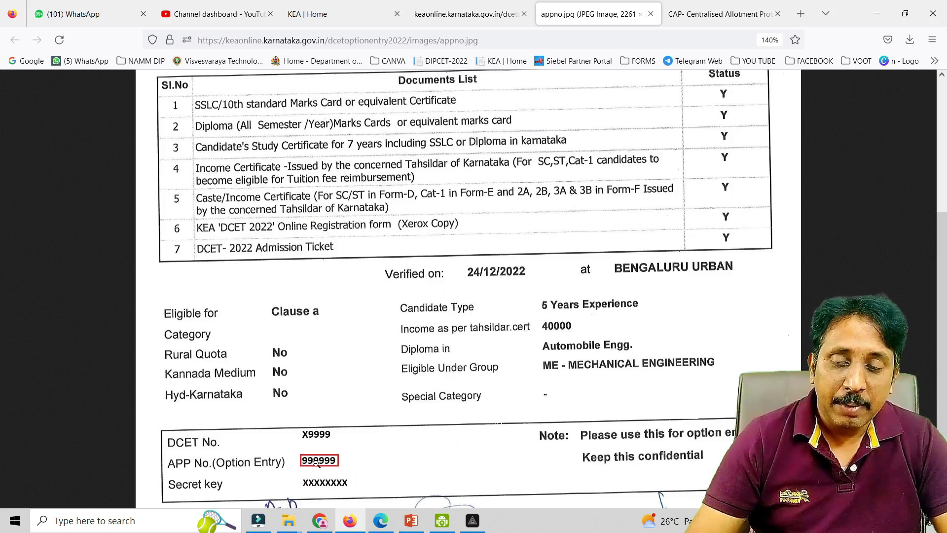
pyautogui.click(467, 14)
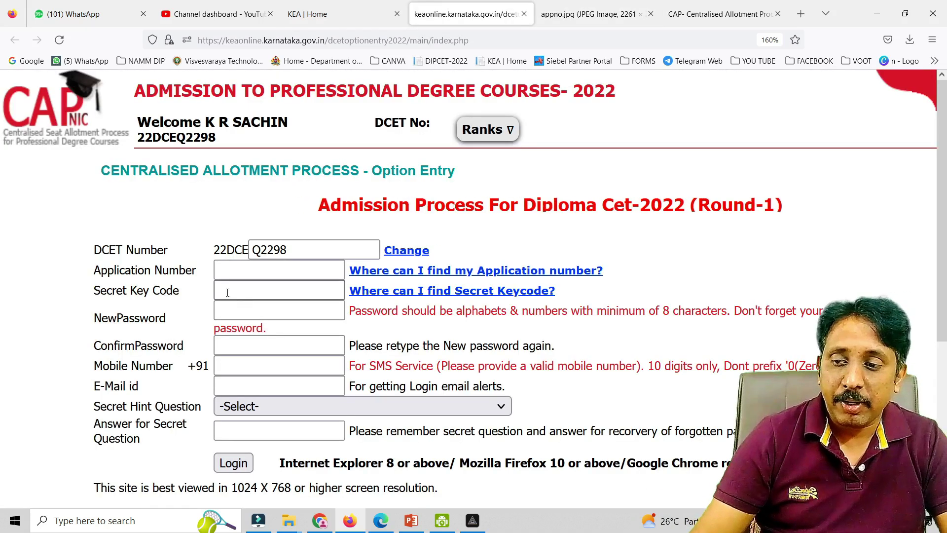
pyautogui.hotkey('ctrl', 'Tab')
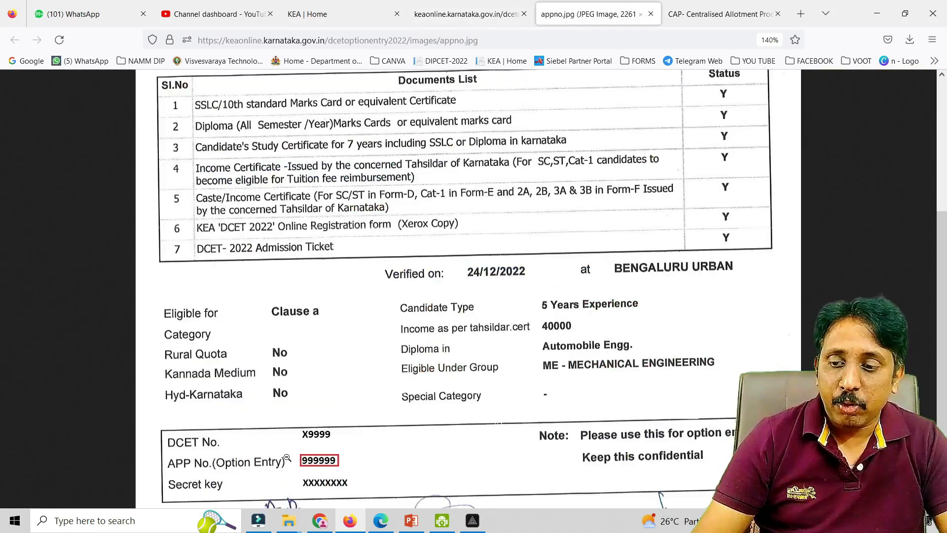
pyautogui.hotkey('ctrl', 'shift', 'Tab')
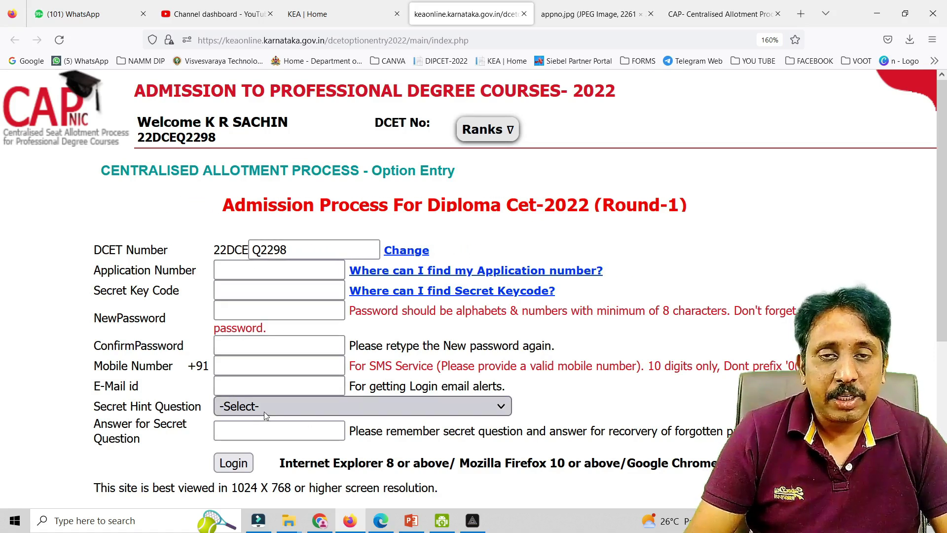
# Fill in the application number and secret key code, dismissing the saved login suggestions.
pyautogui.click(237, 275)
pyautogui.write('11')
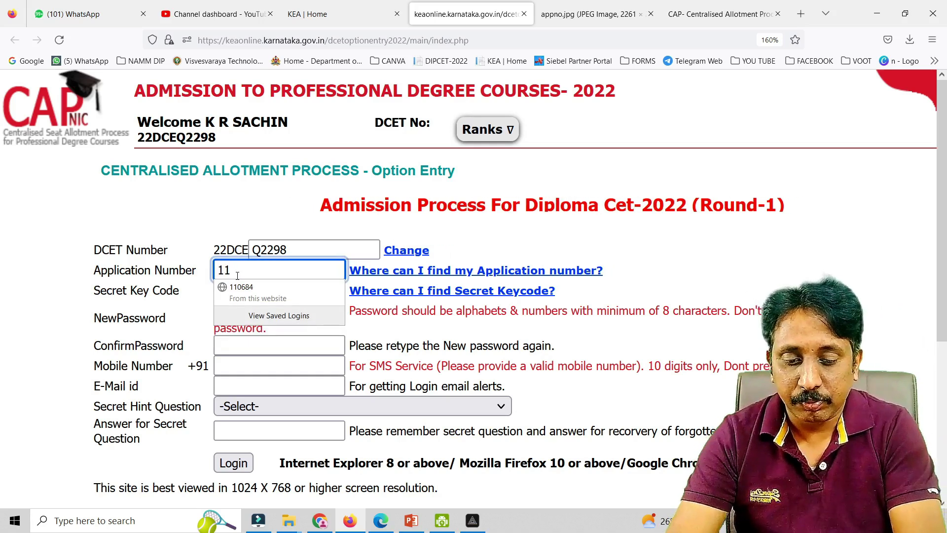
pyautogui.write('8480')
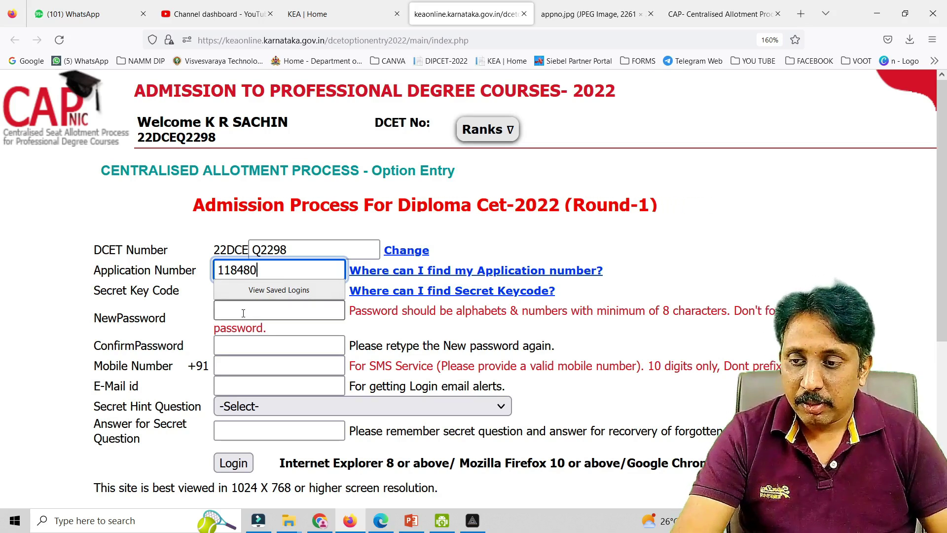
pyautogui.click(247, 290)
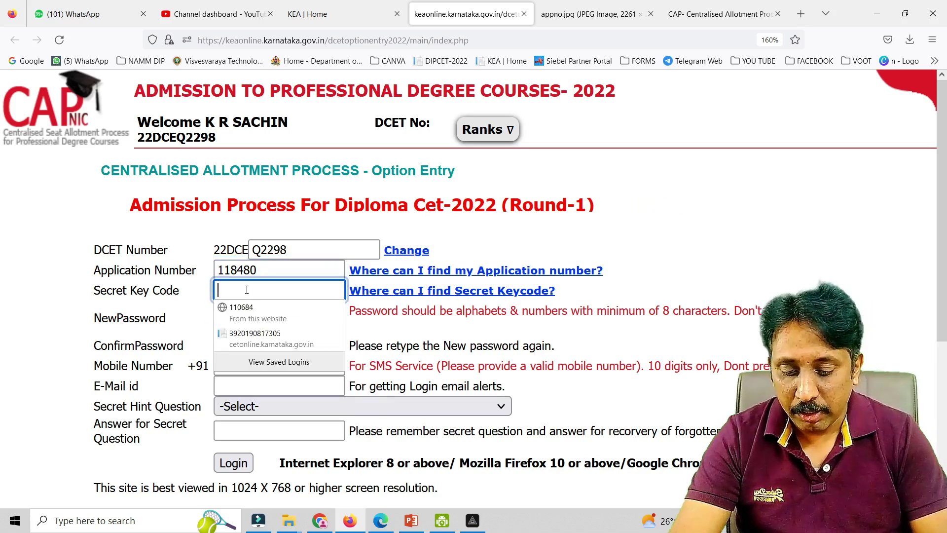
pyautogui.write('a')
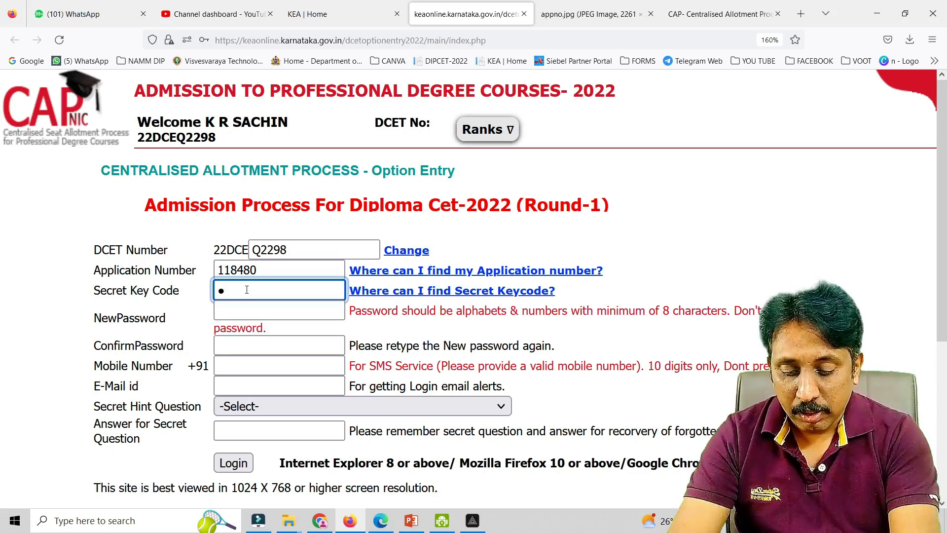
pyautogui.write('a')
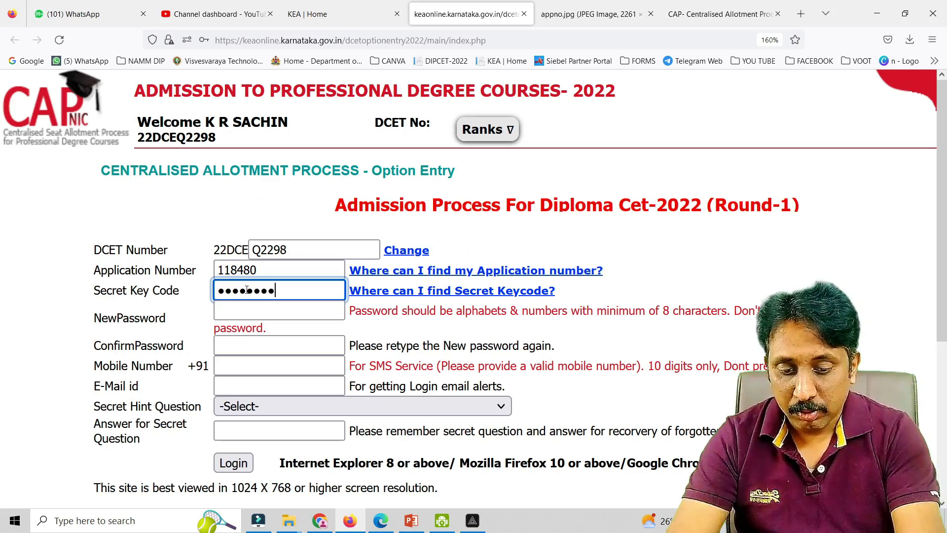
pyautogui.click(235, 312)
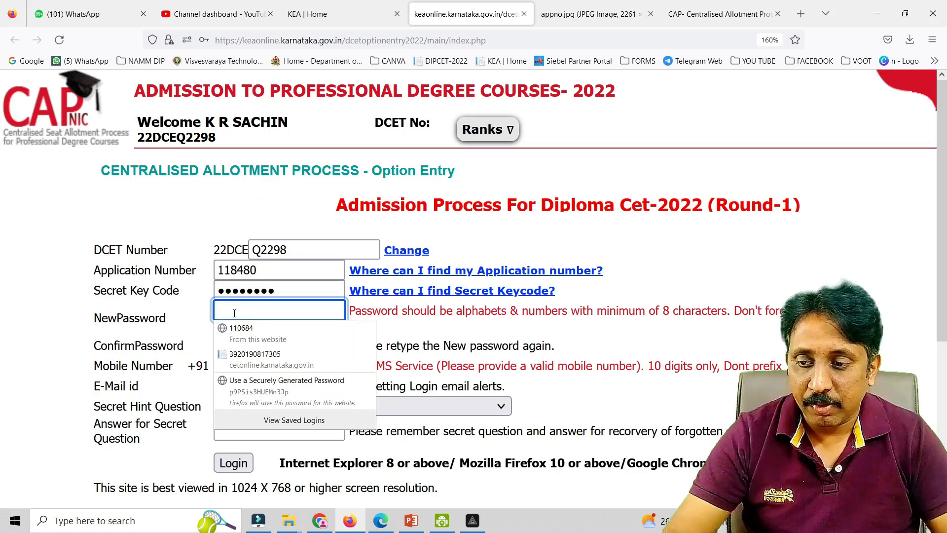
pyautogui.click(266, 308)
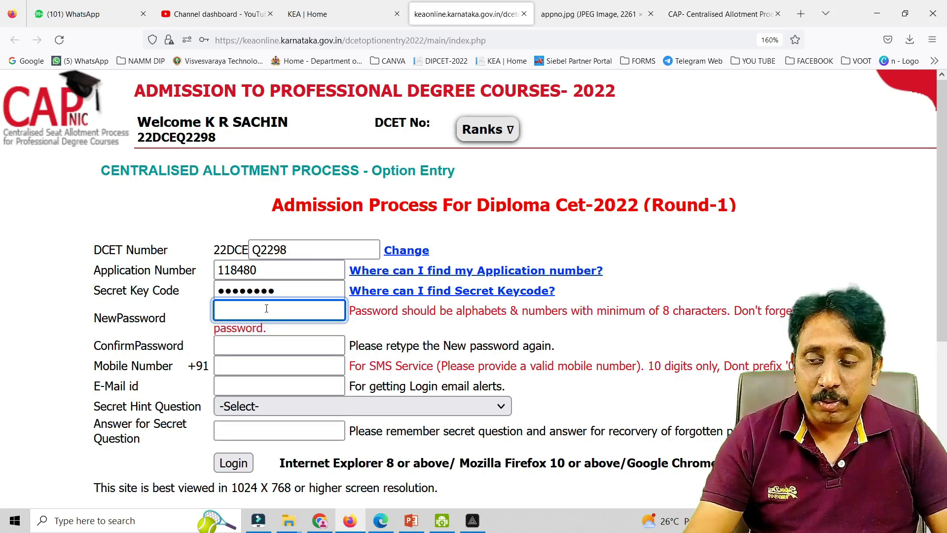
pyautogui.click(253, 308)
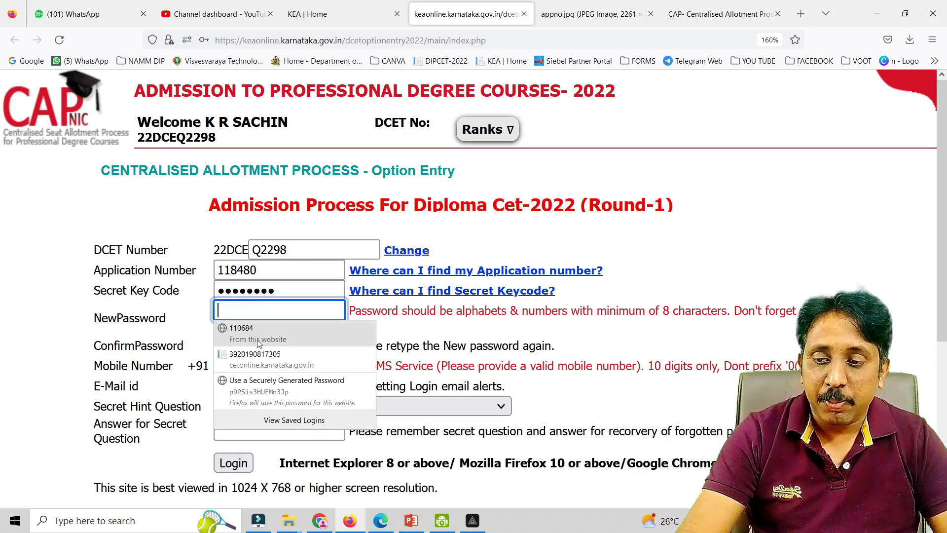
pyautogui.click(279, 302)
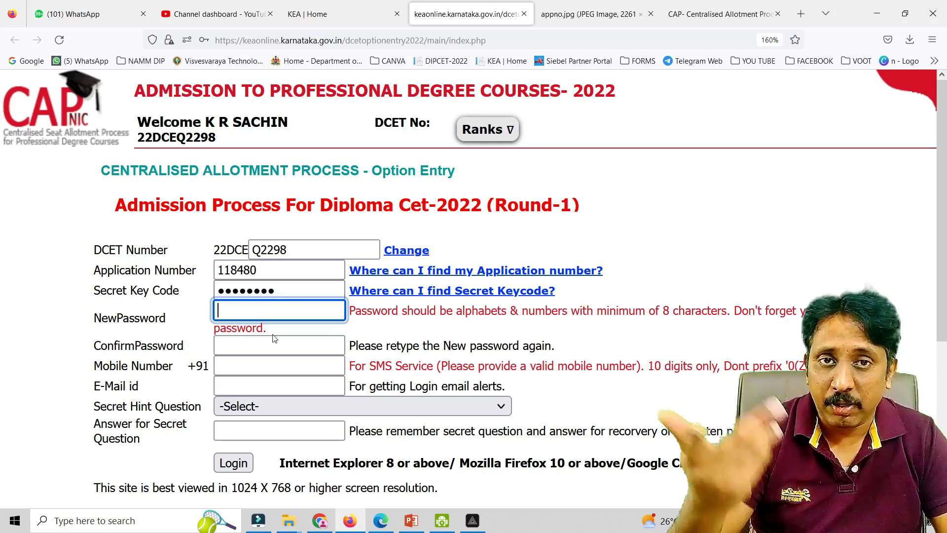
# Choose 'What is your mothers maiden name?' as the hint question, answer it, and log in.
pyautogui.click(260, 365)
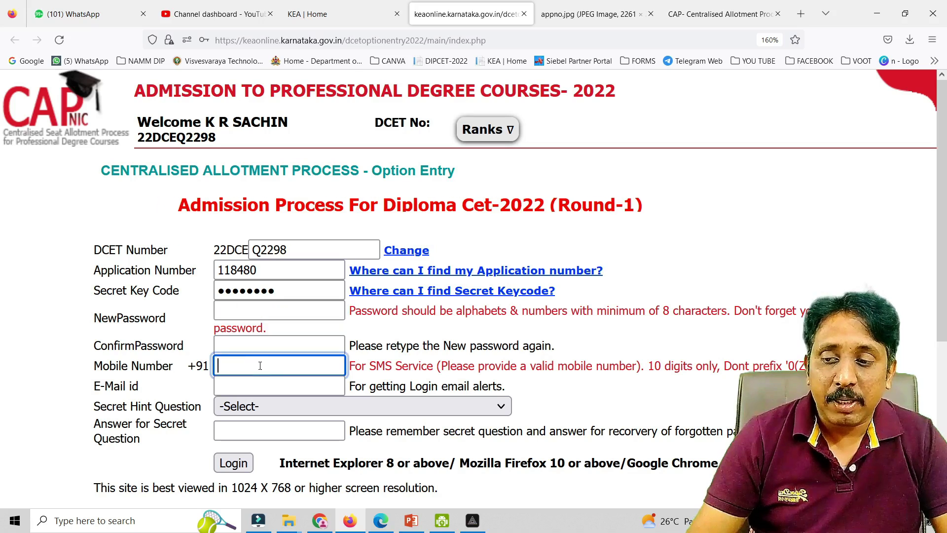
pyautogui.click(223, 387)
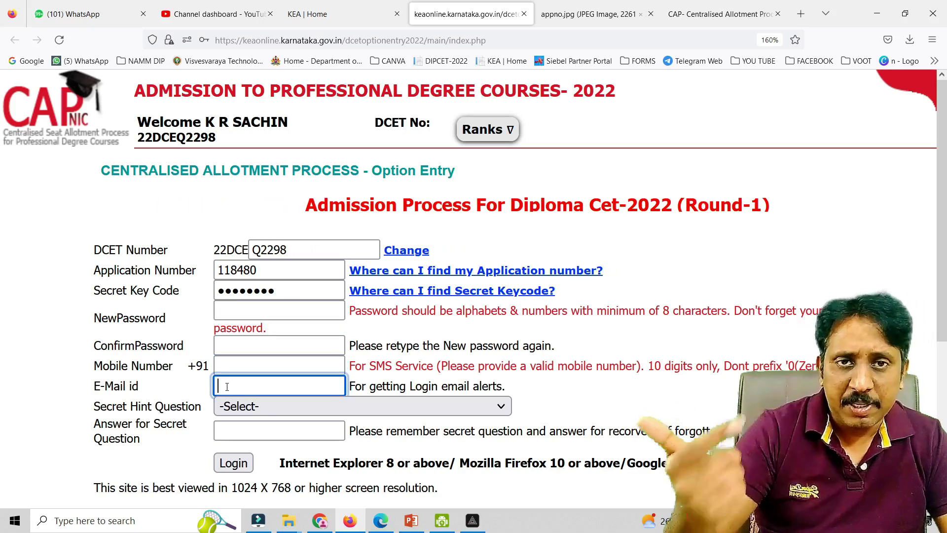
pyautogui.click(265, 410)
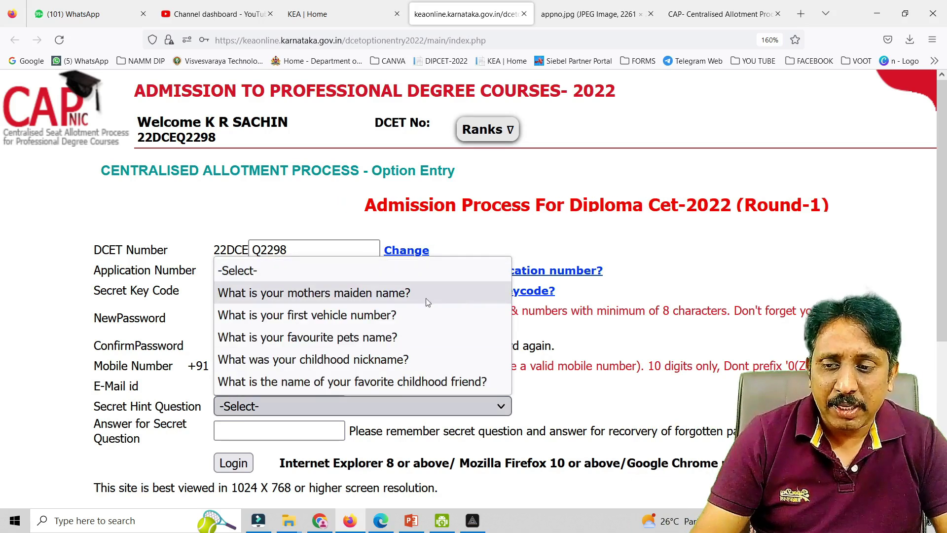
pyautogui.click(395, 298)
pyautogui.click(286, 434)
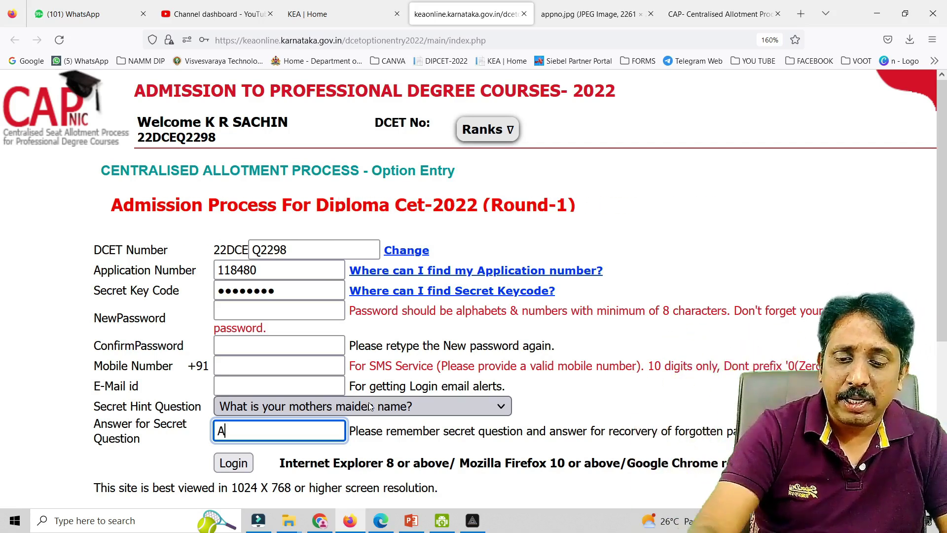
pyautogui.press('BackSpace')
pyautogui.write('a')
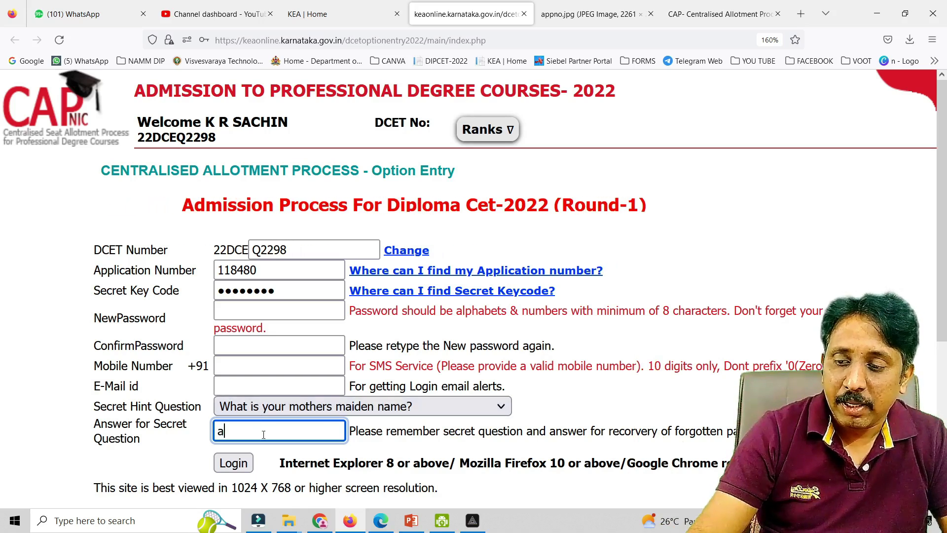
pyautogui.click(233, 464)
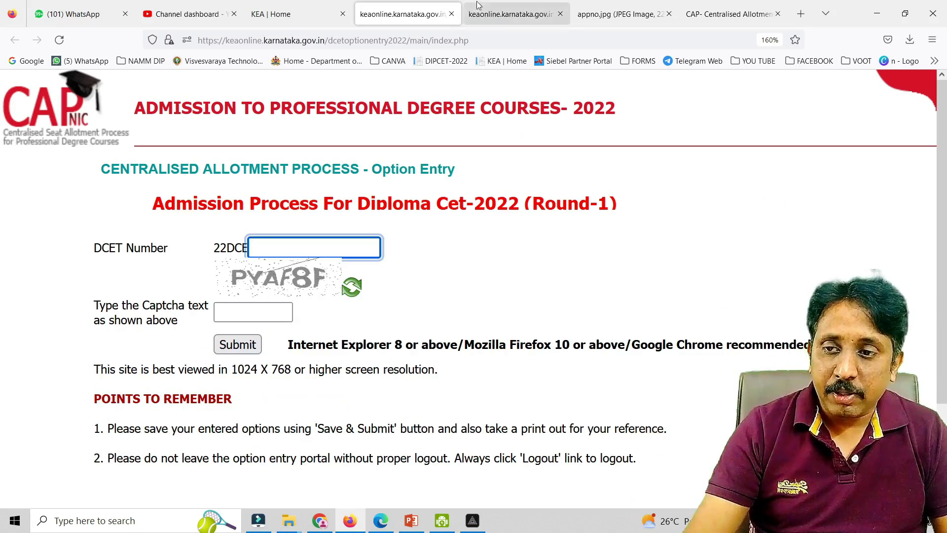
# On the first keaonline tab, submit the other candidate's DCET number with the captcha.
pyautogui.click(478, 6)
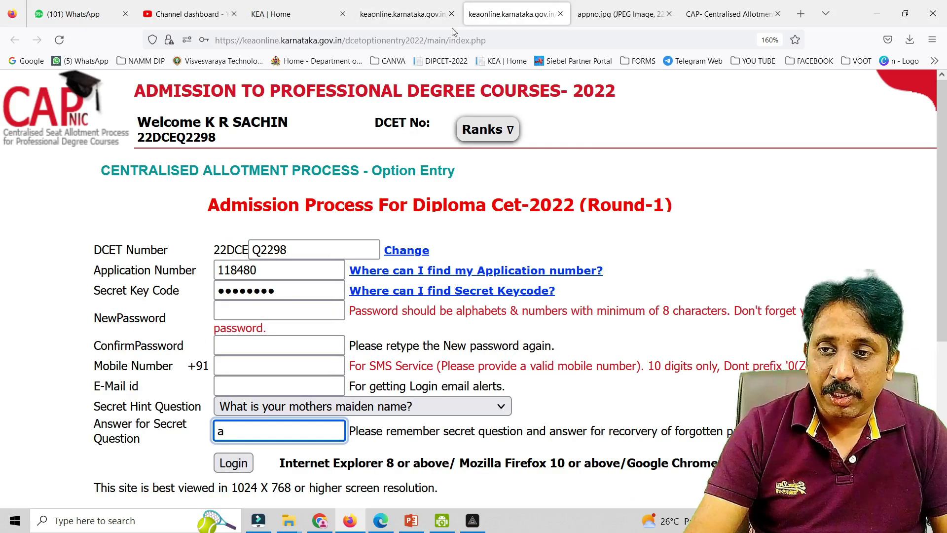
pyautogui.click(434, 15)
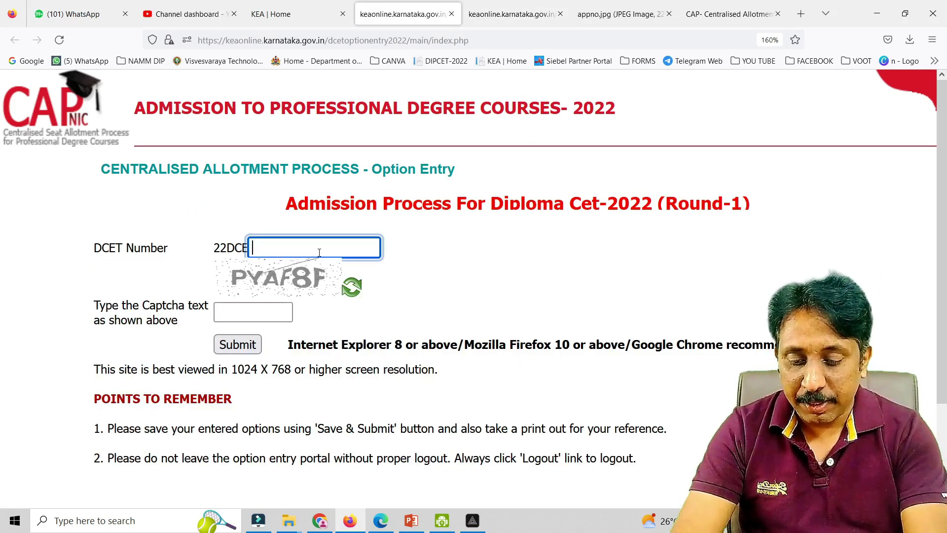
pyautogui.write('N')
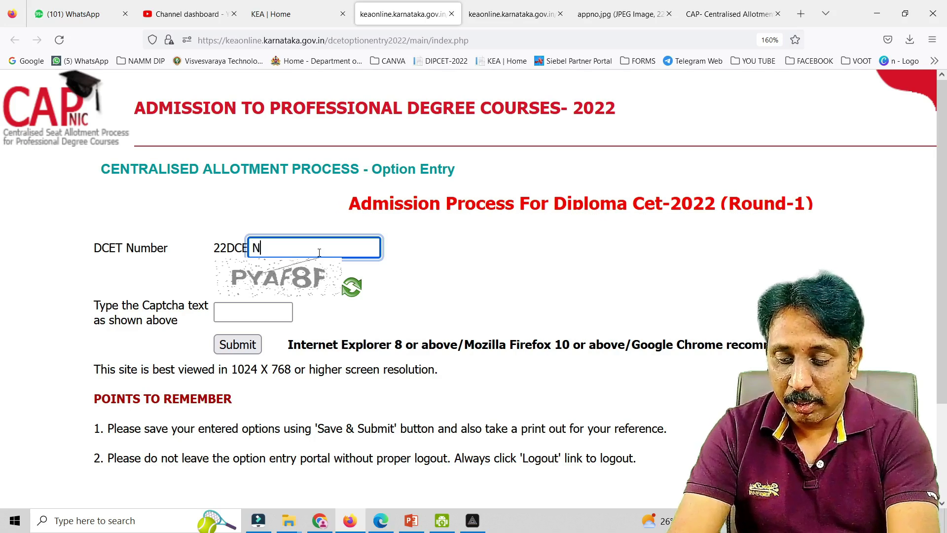
pyautogui.write('3015')
pyautogui.click(272, 310)
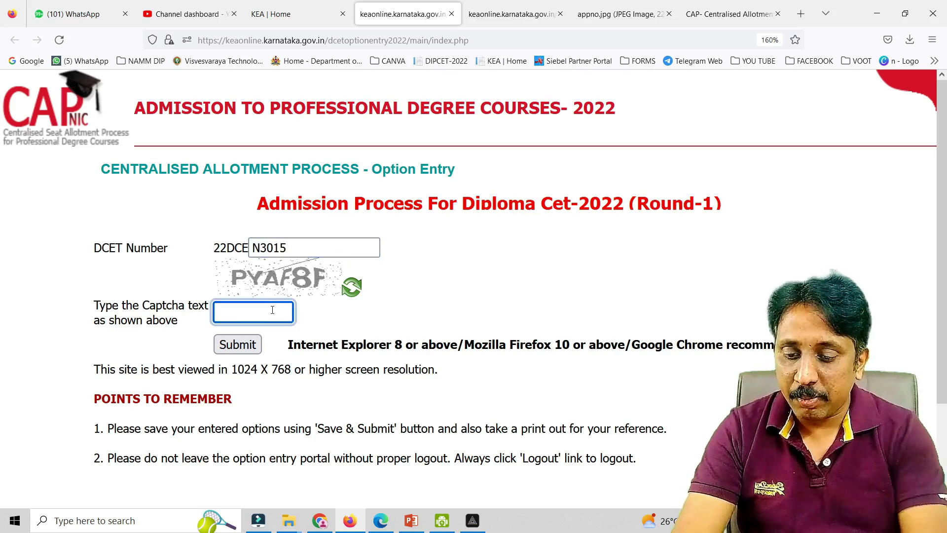
pyautogui.write('p')
pyautogui.press('BackSpace')
pyautogui.write('PY')
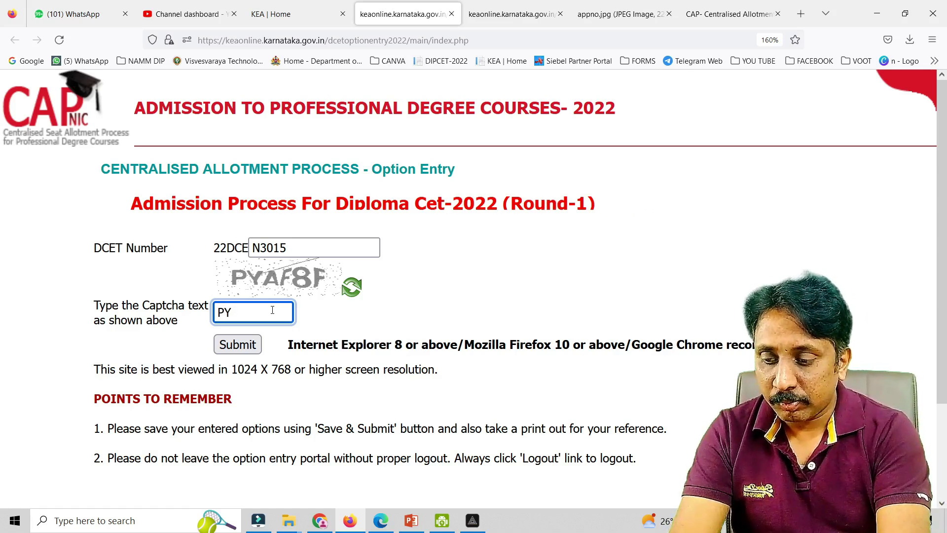
pyautogui.write('AF8')
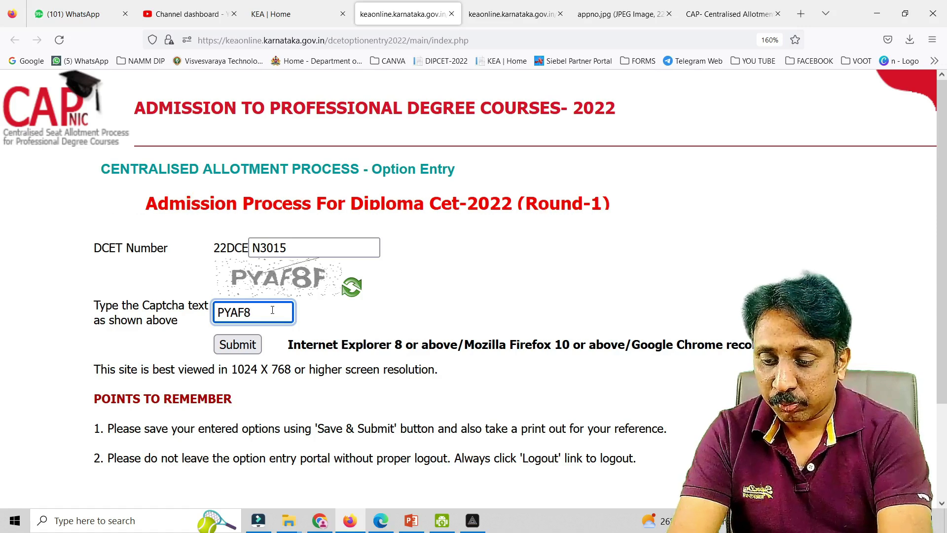
pyautogui.write('F')
pyautogui.click(240, 344)
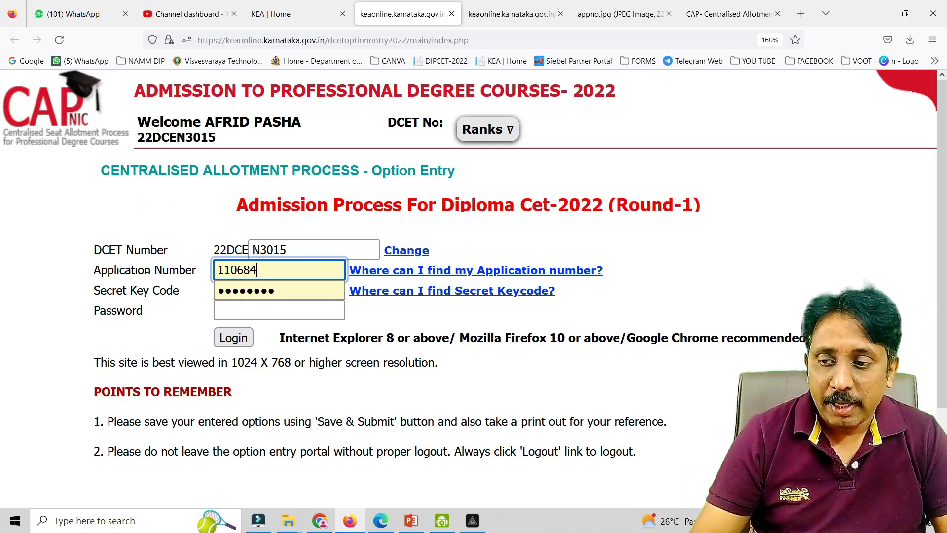
# Paste the saved password, log in, and dismiss the browser's update login prompt.
pyautogui.click(269, 312)
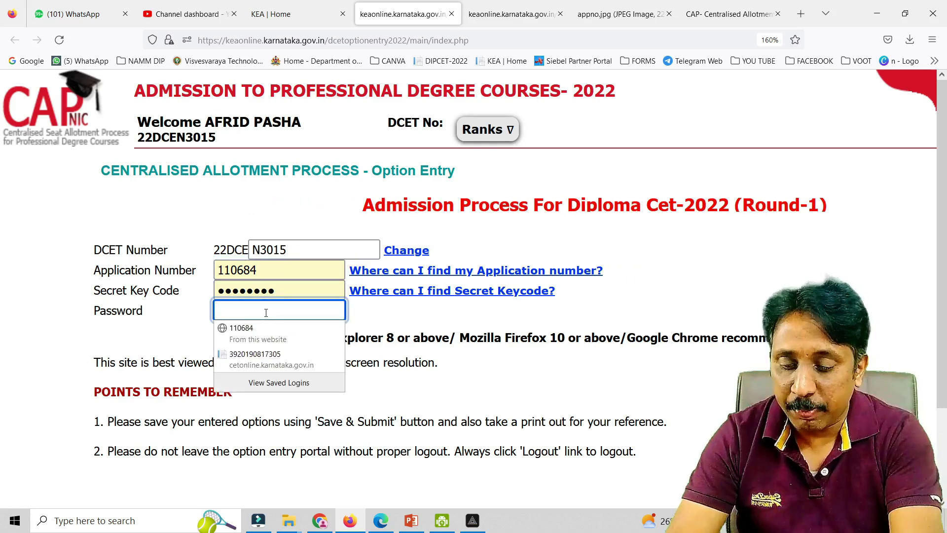
pyautogui.hotkey('ctrl', 'v')
pyautogui.click(250, 344)
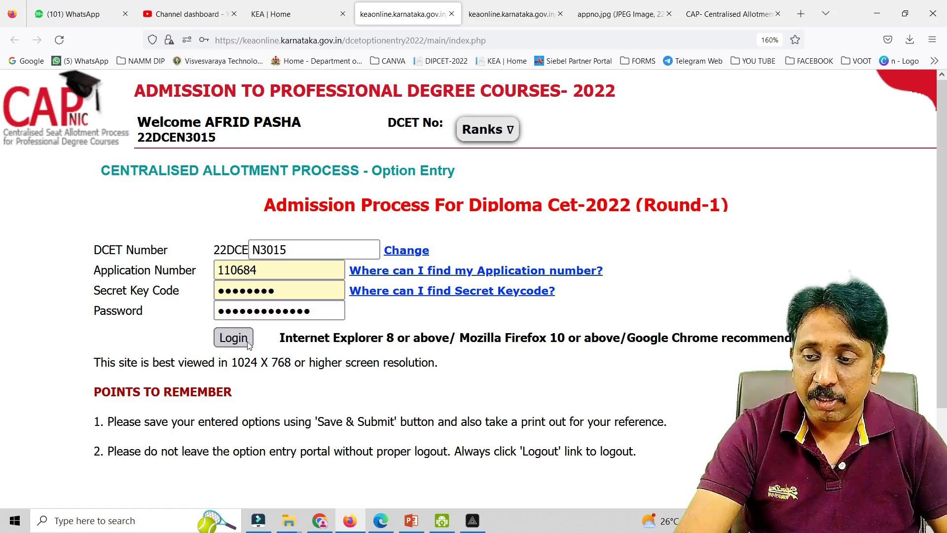
pyautogui.click(659, 188)
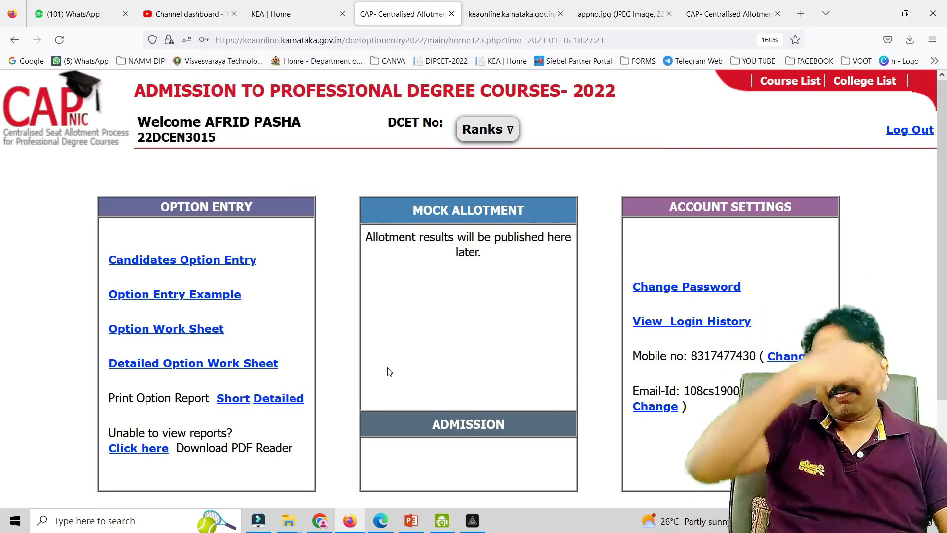
# Open the Course List of engineering branch codes in a new tab, then return to the CAP tab.
pyautogui.scroll(-2, 491, 381)
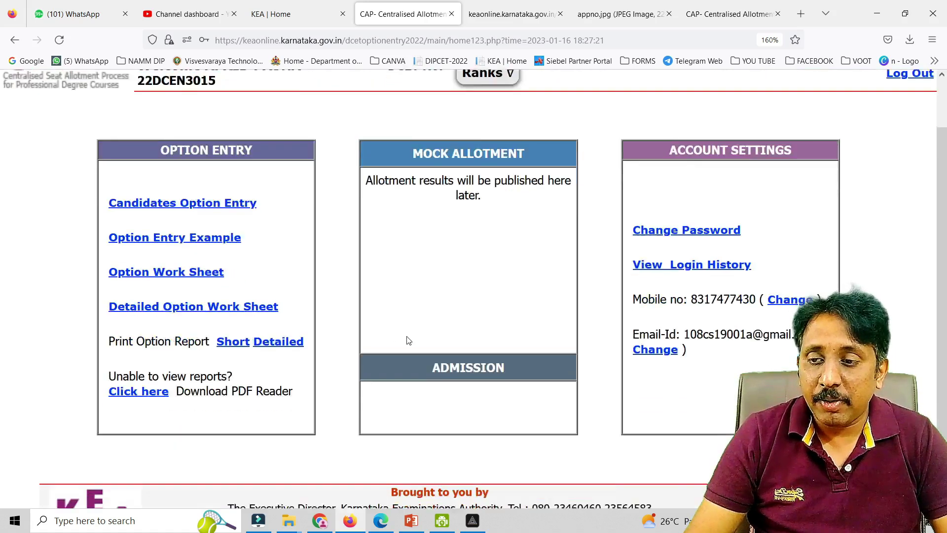
pyautogui.scroll(2, 516, 340)
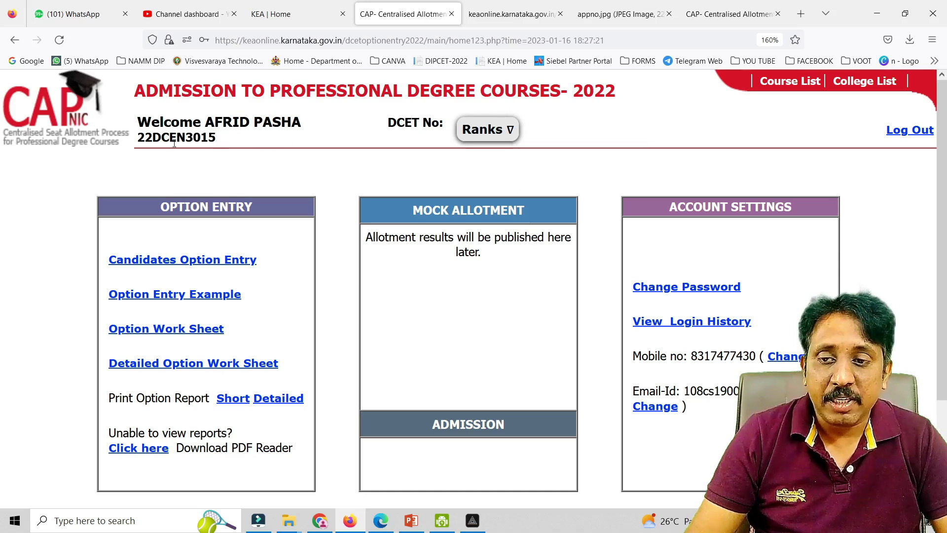
pyautogui.moveTo(488, 130)
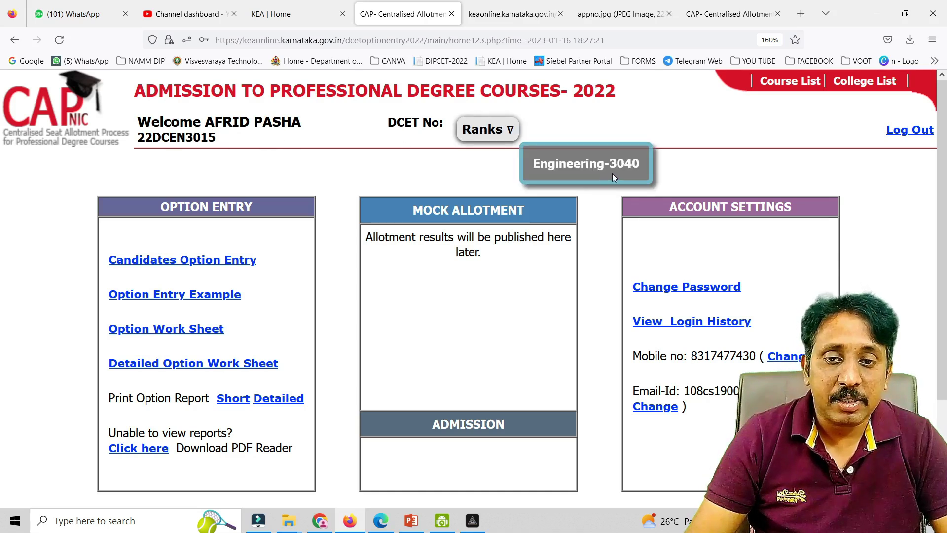
pyautogui.click(772, 89)
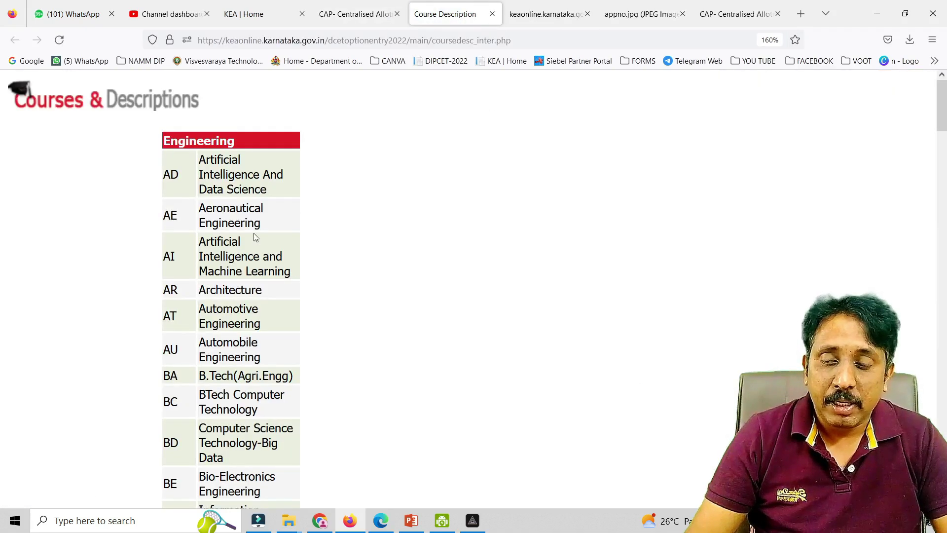
pyautogui.scroll(-20, 256, 238)
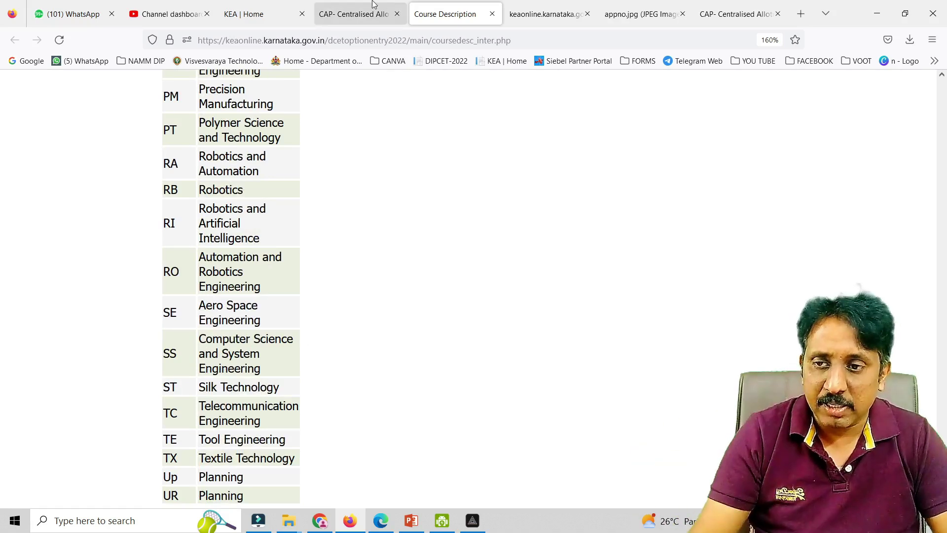
pyautogui.click(358, 13)
pyautogui.moveTo(874, 87)
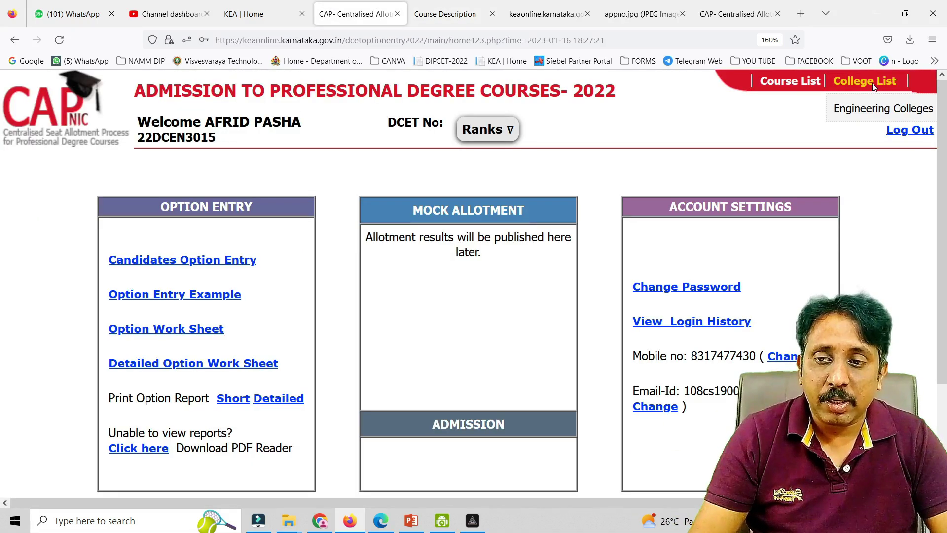
# Open the engineering College List and scroll through it to the end and back to the top.
pyautogui.click(874, 109)
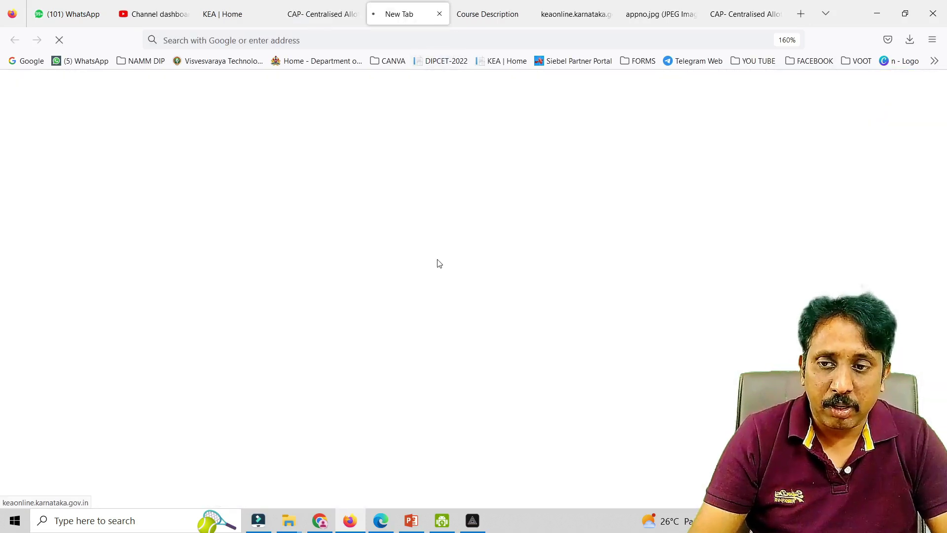
pyautogui.scroll(-20, 474, 341)
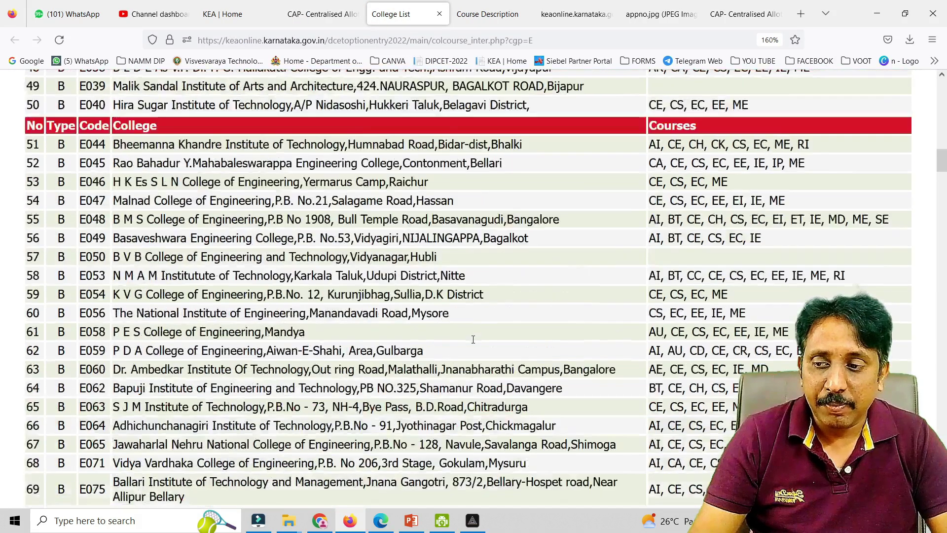
pyautogui.scroll(-20, 473, 341)
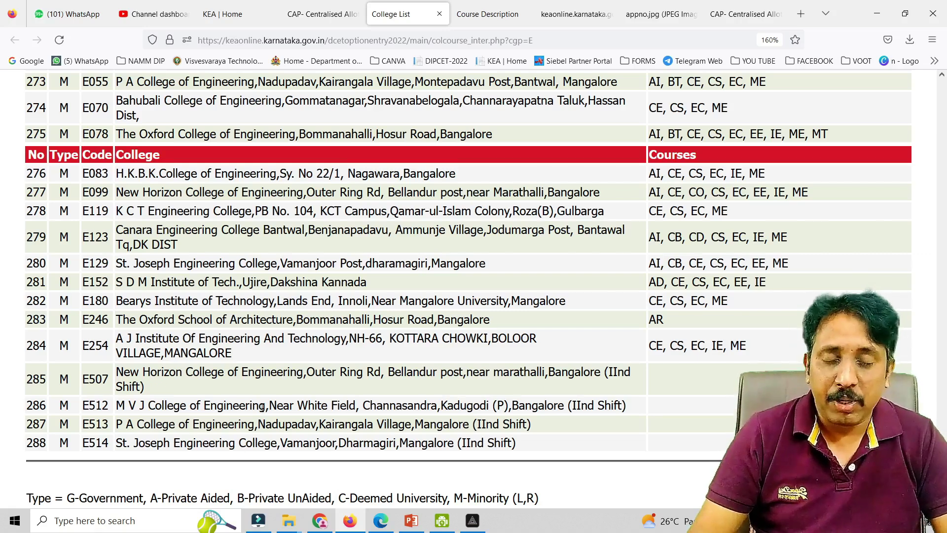
pyautogui.scroll(10, 262, 406)
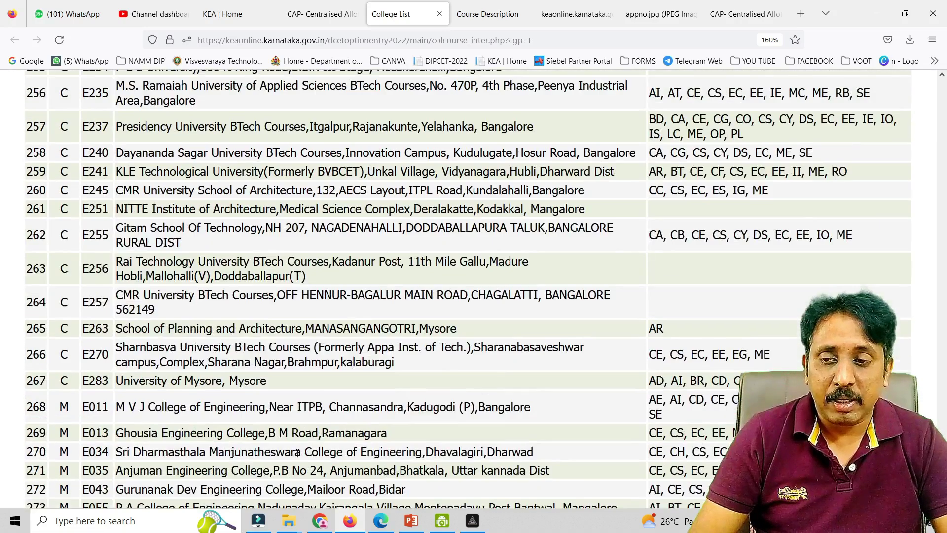
pyautogui.scroll(20, 42, 230)
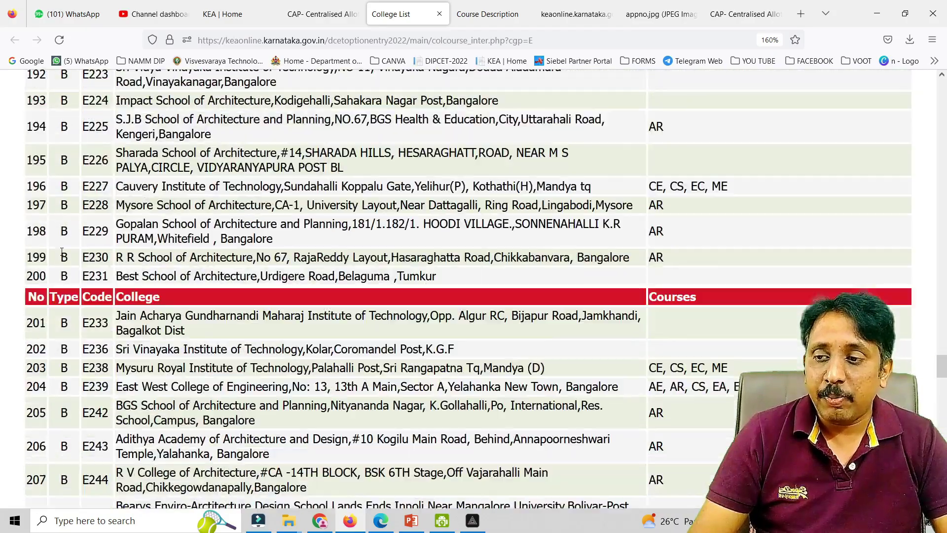
pyautogui.scroll(-5, 67, 240)
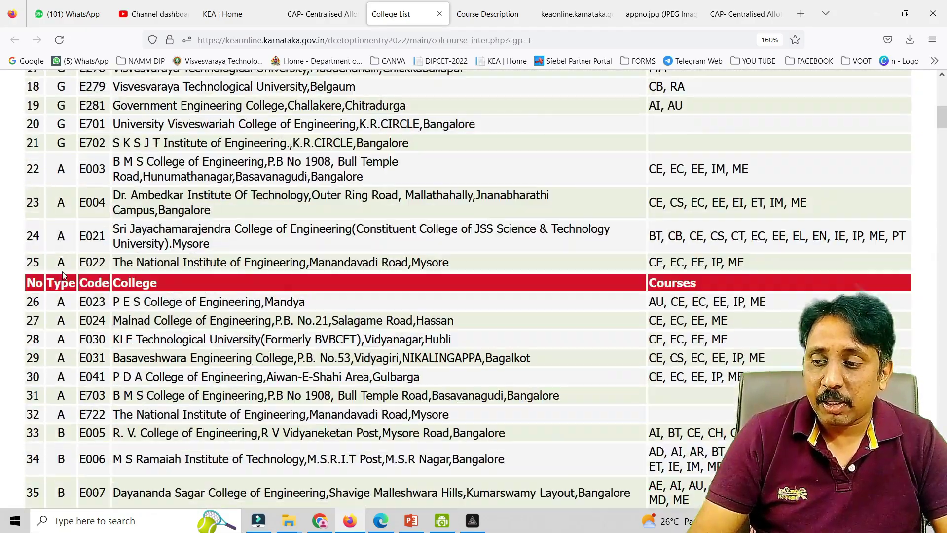
pyautogui.scroll(-20, 70, 238)
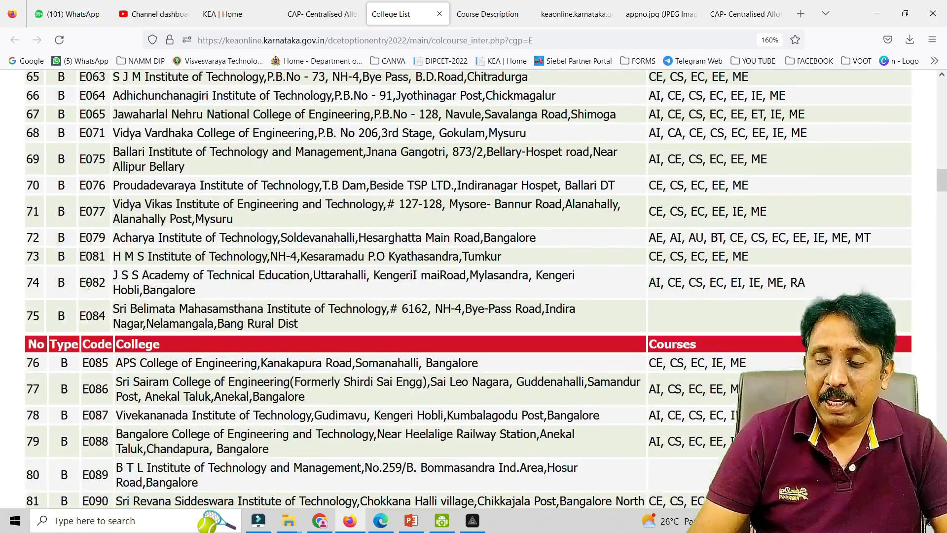
pyautogui.scroll(-20, 89, 294)
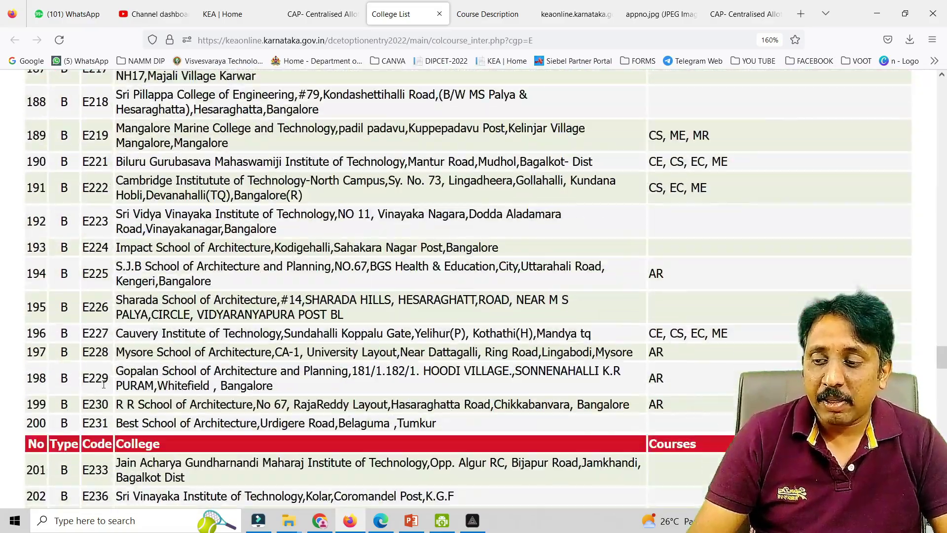
pyautogui.scroll(-18, 87, 422)
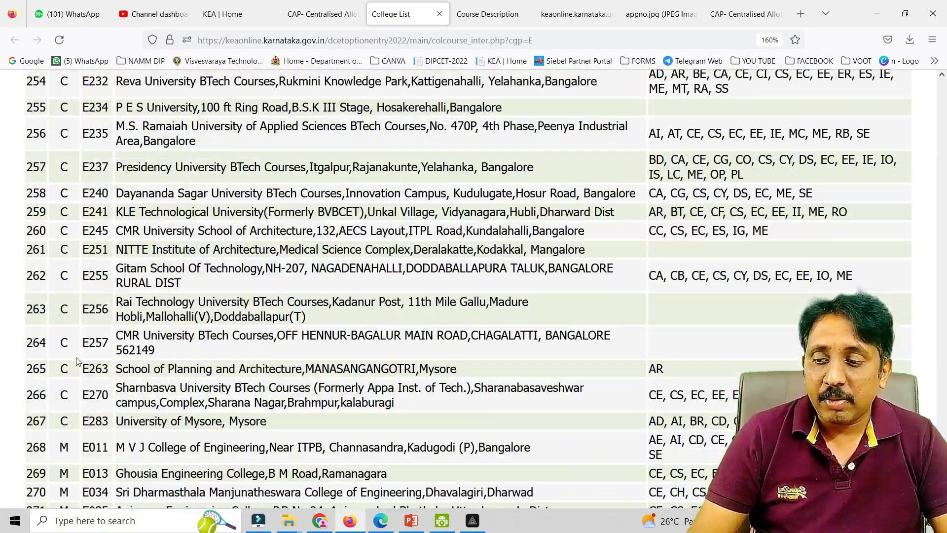
pyautogui.scroll(-10, 76, 362)
pyautogui.press('Home')
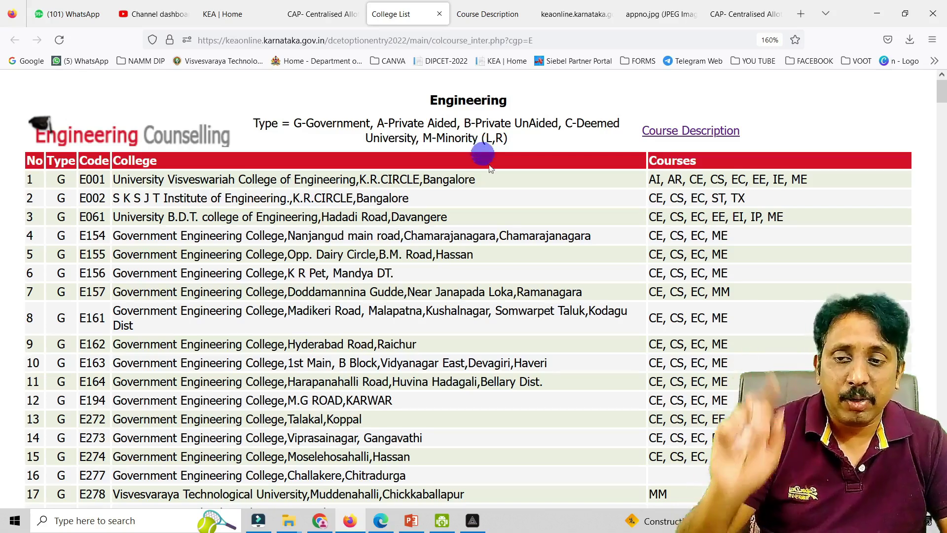
pyautogui.scroll(-5, 448, 302)
pyautogui.click(338, 13)
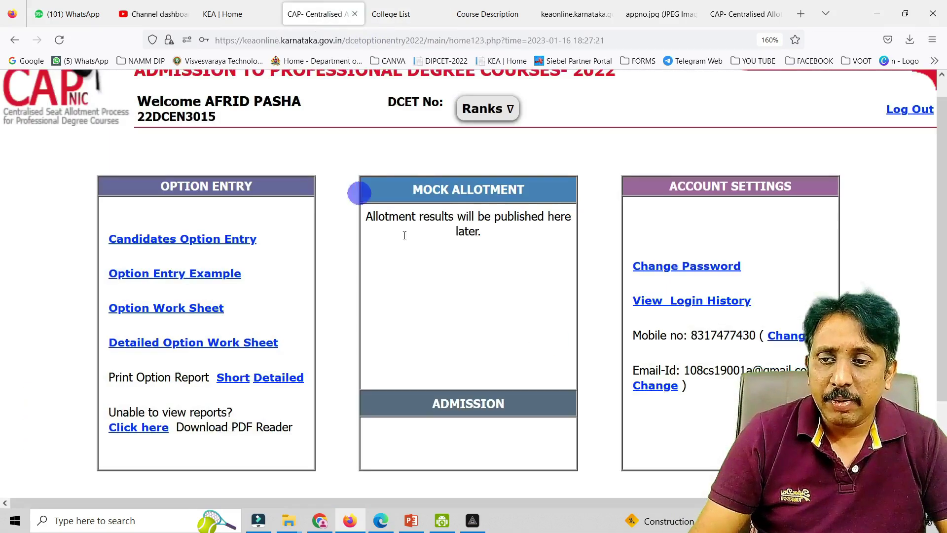
pyautogui.scroll(-3, 516, 350)
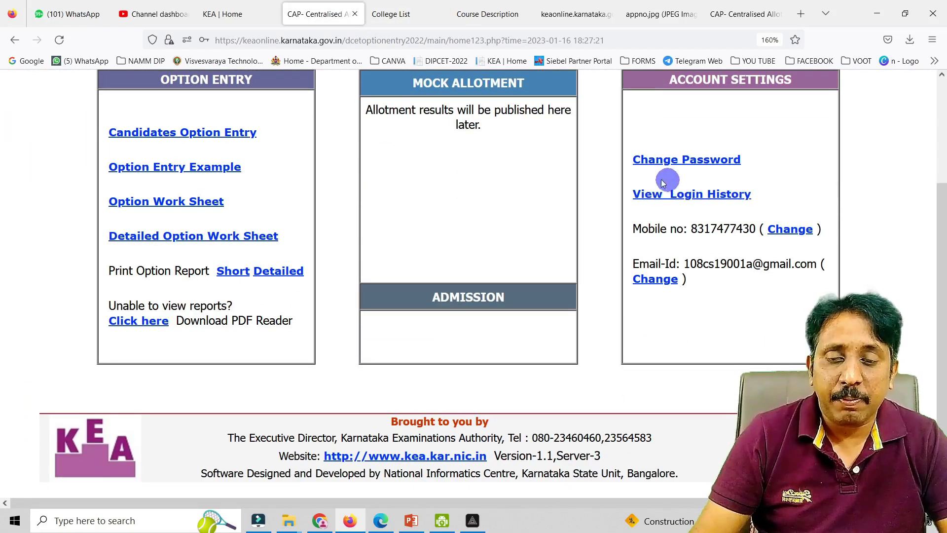
pyautogui.click(656, 164)
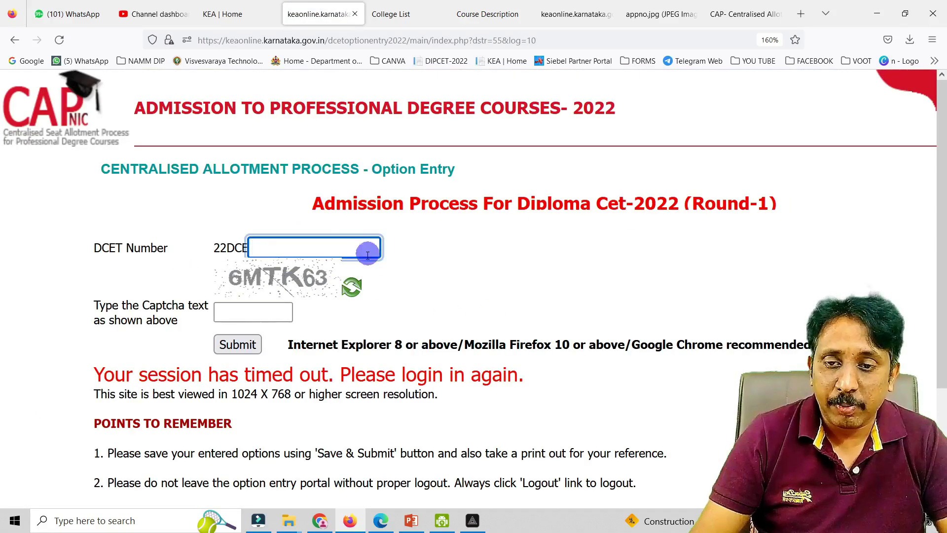
pyautogui.hotkey('alt', 'Left')
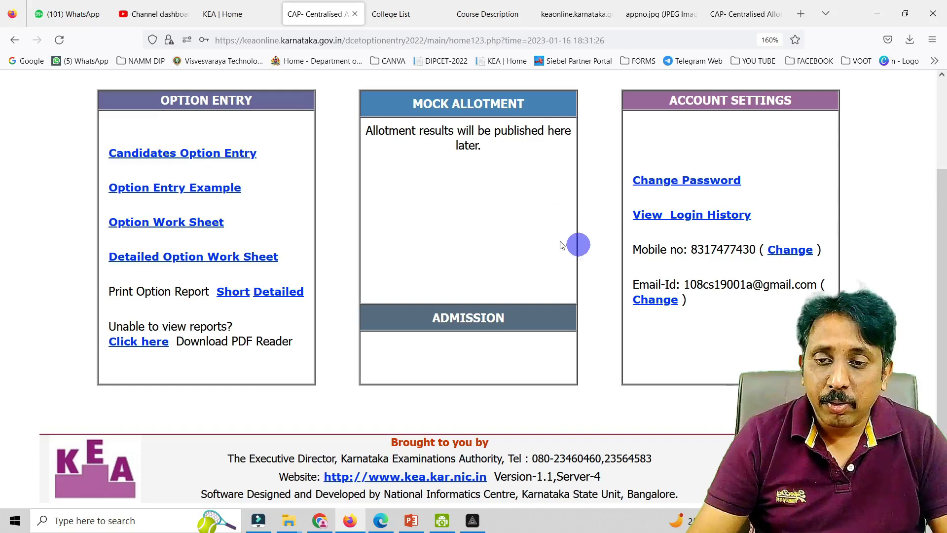
pyautogui.scroll(-1, 567, 242)
pyautogui.click(675, 176)
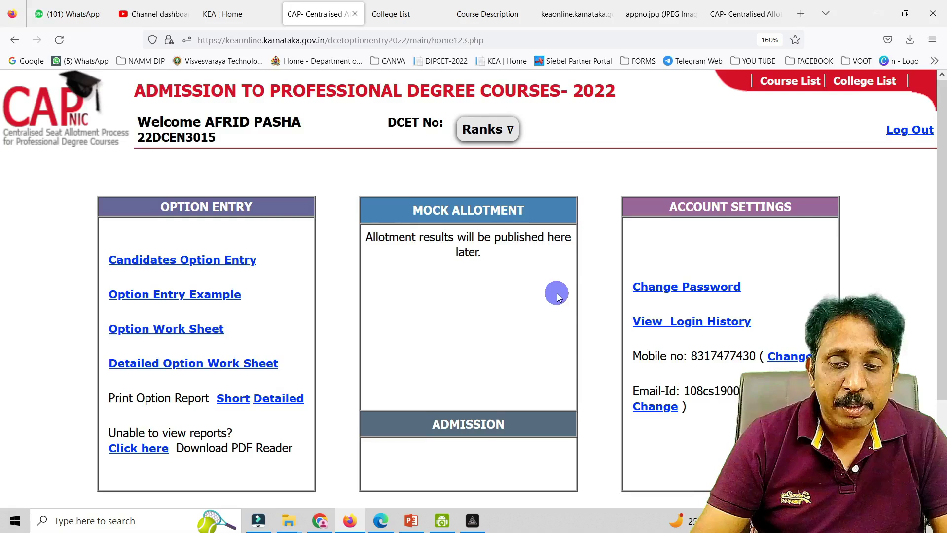
pyautogui.scroll(-3, 557, 293)
pyautogui.click(721, 206)
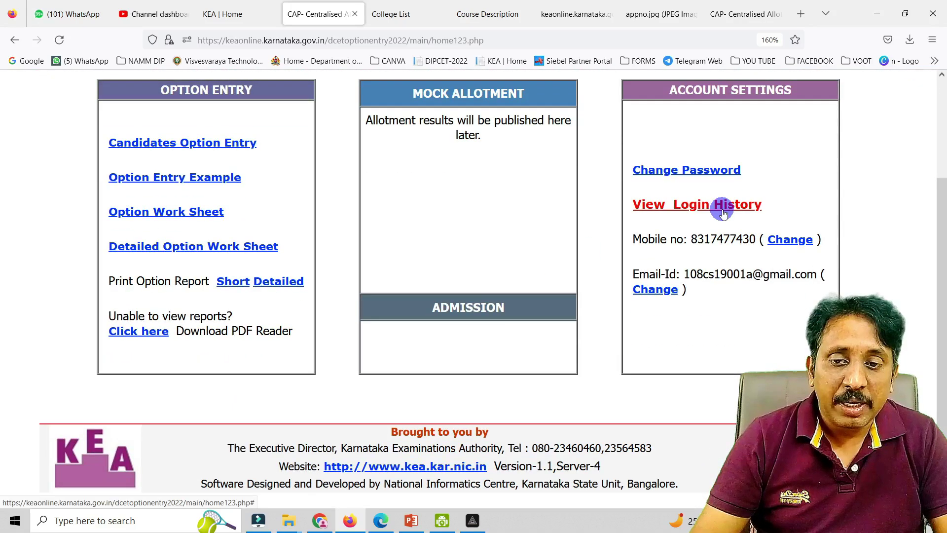
pyautogui.scroll(-8, 317, 190)
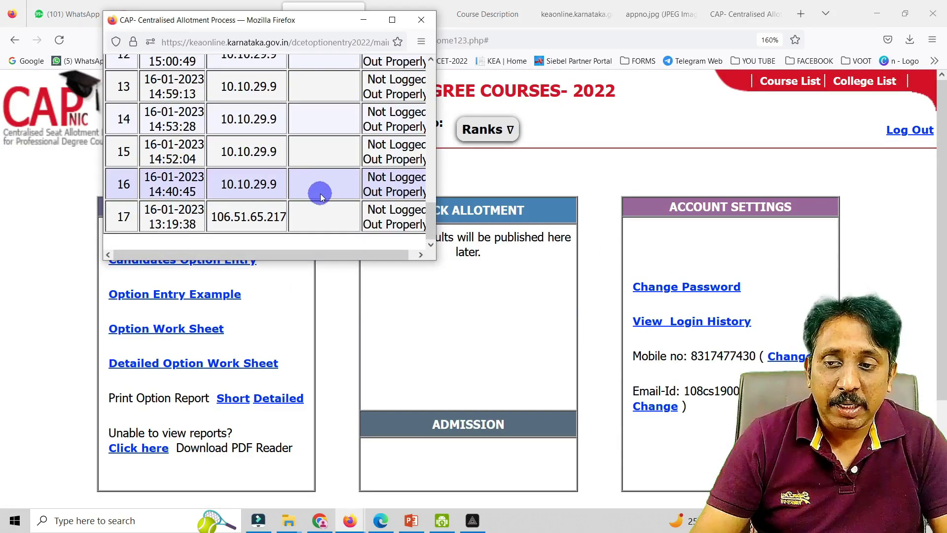
pyautogui.scroll(6, 324, 176)
pyautogui.click(422, 20)
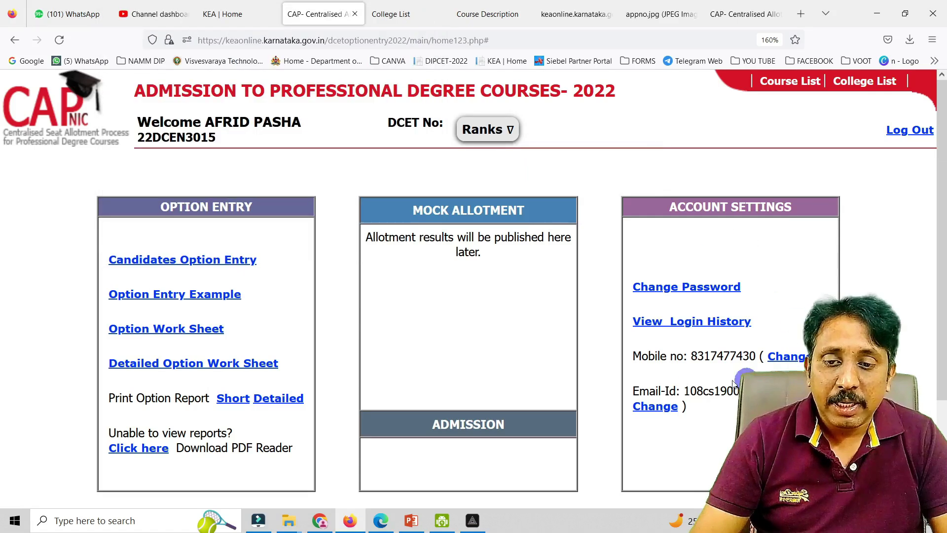
pyautogui.scroll(-1, 631, 388)
pyautogui.scroll(-2, 631, 387)
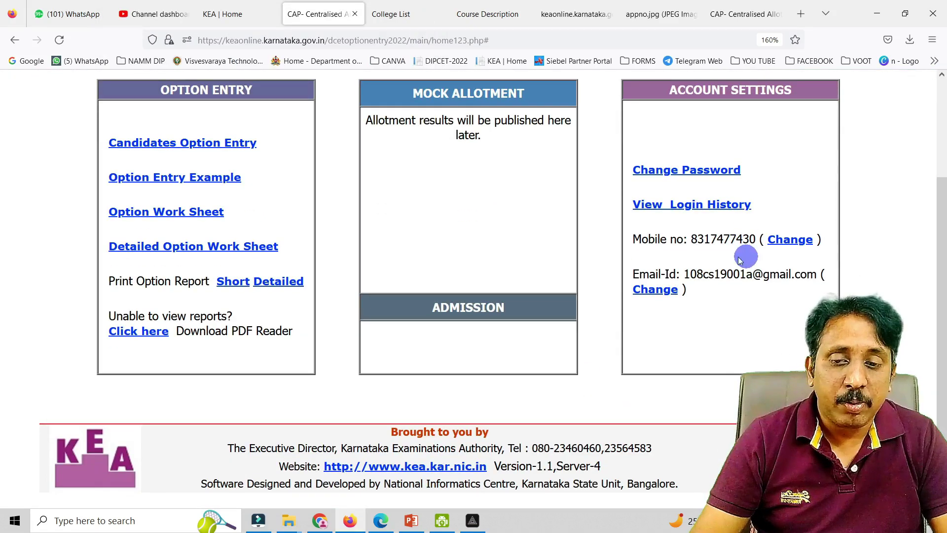
pyautogui.click(805, 244)
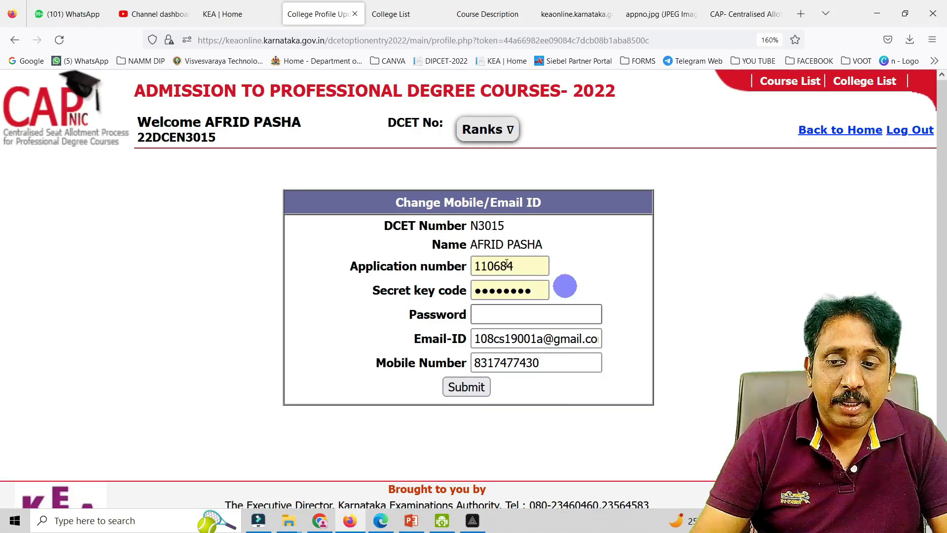
pyautogui.click(833, 130)
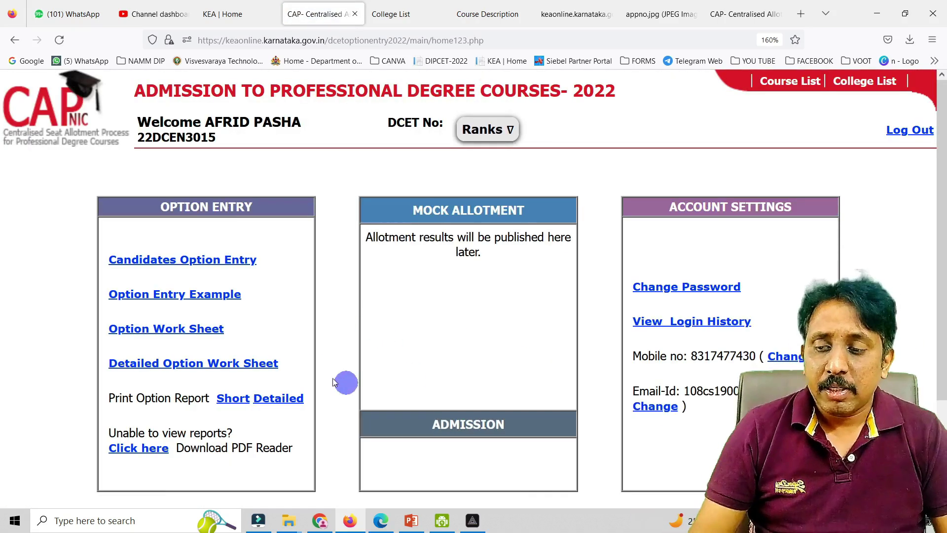
# Open the Option Entry Example walkthrough in its own tab and scroll through the instructions.
pyautogui.scroll(-3, 332, 378)
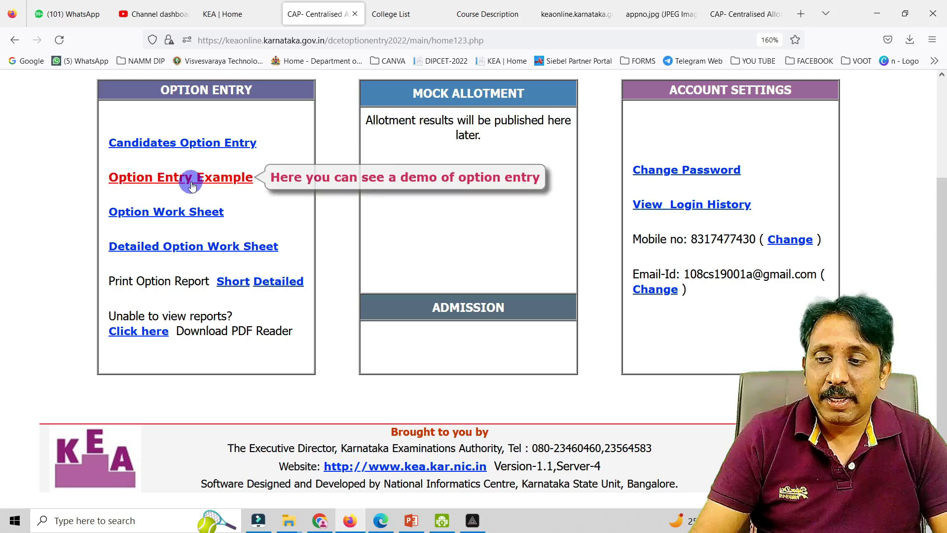
pyautogui.moveTo(212, 145)
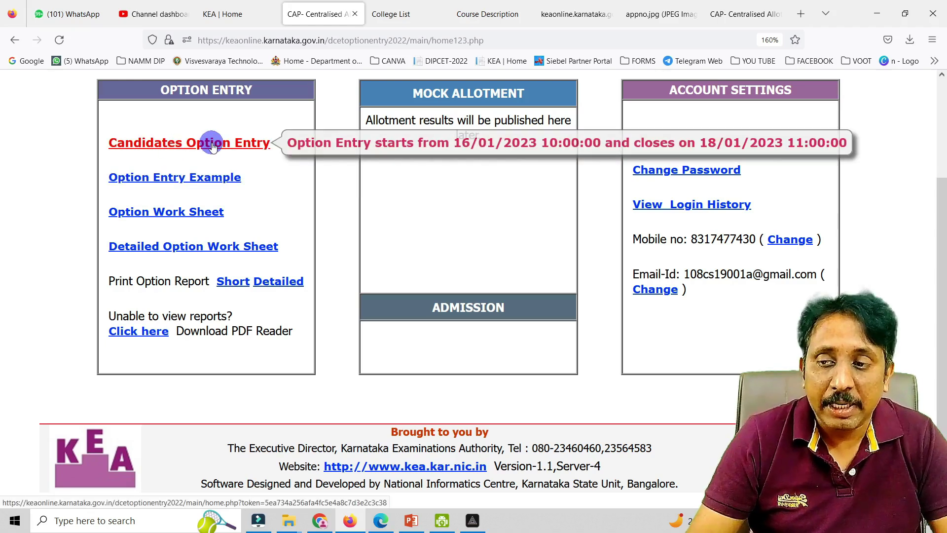
pyautogui.moveTo(170, 179)
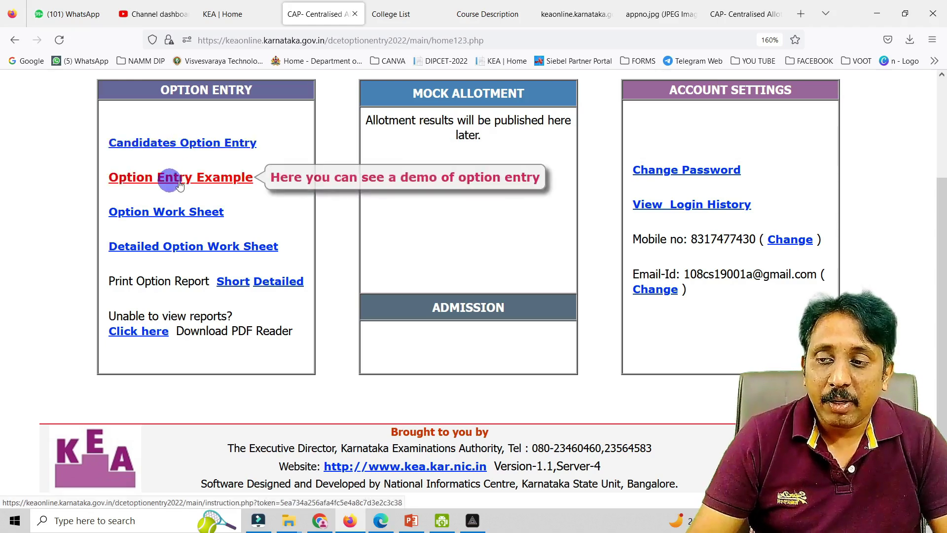
pyautogui.click(226, 186)
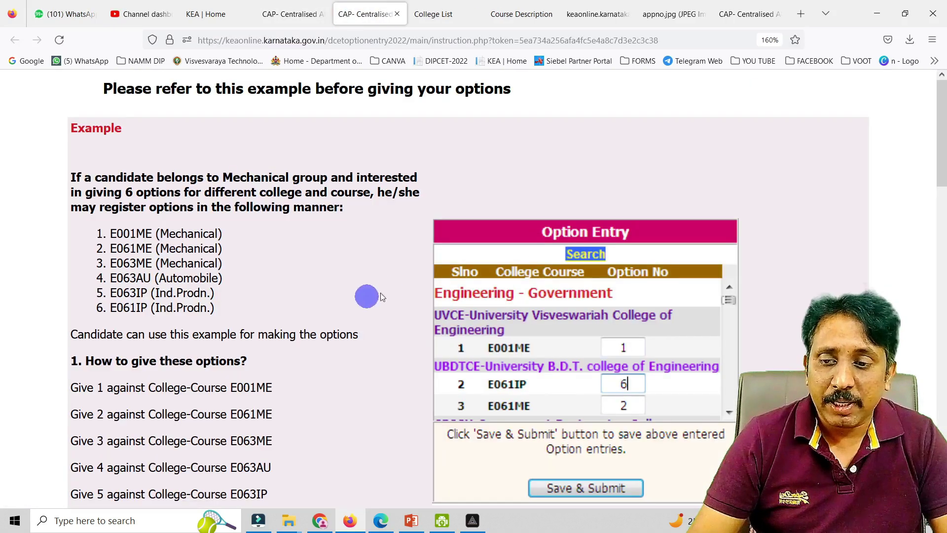
pyautogui.scroll(-8, 368, 296)
pyautogui.scroll(-12, 545, 349)
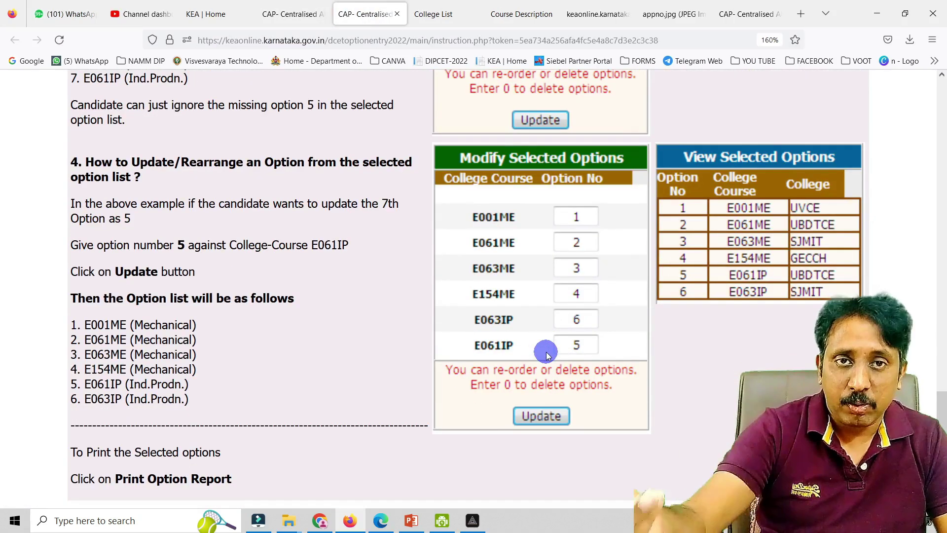
pyautogui.scroll(8, 567, 355)
# Back on the home page, open the Option Work Sheet and close the 500 Internal server error.
pyautogui.click(295, 14)
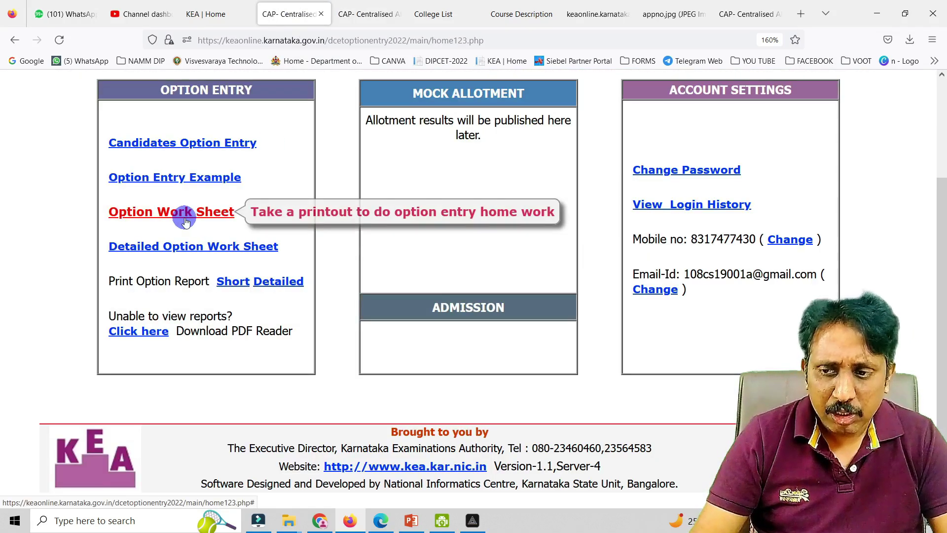
pyautogui.click(185, 220)
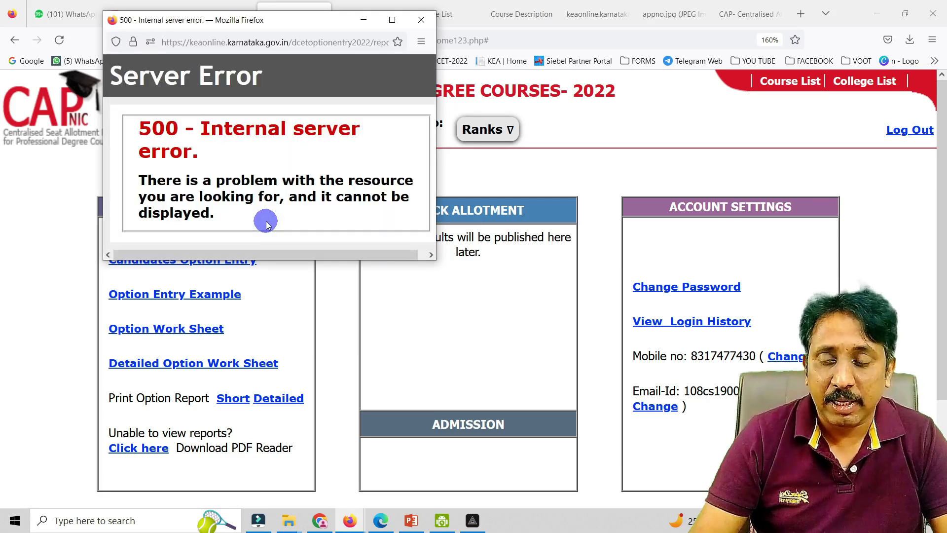
pyautogui.click(422, 20)
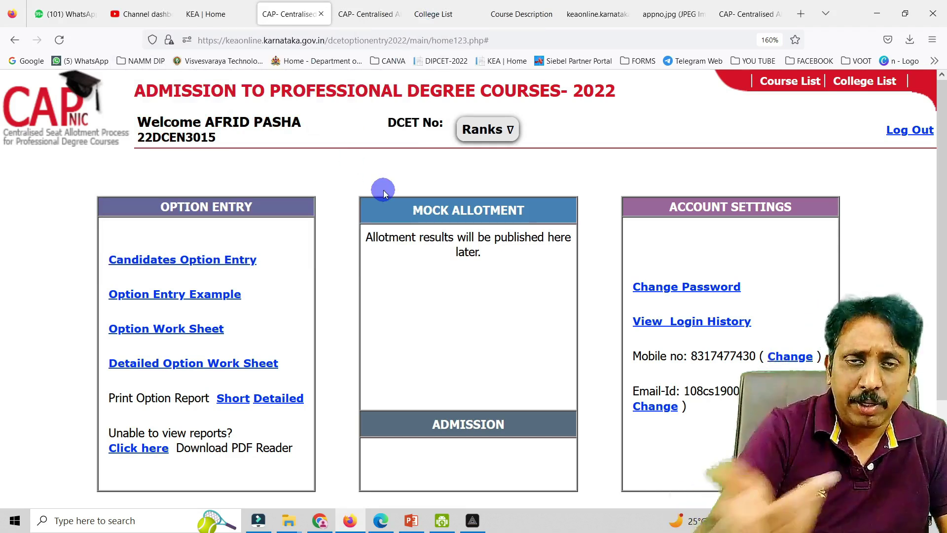
pyautogui.scroll(-3, 296, 331)
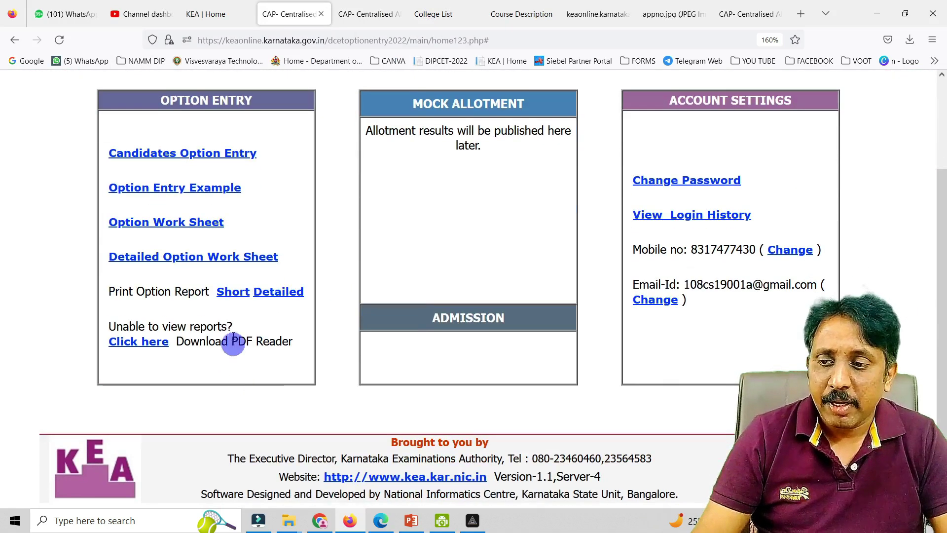
pyautogui.click(233, 262)
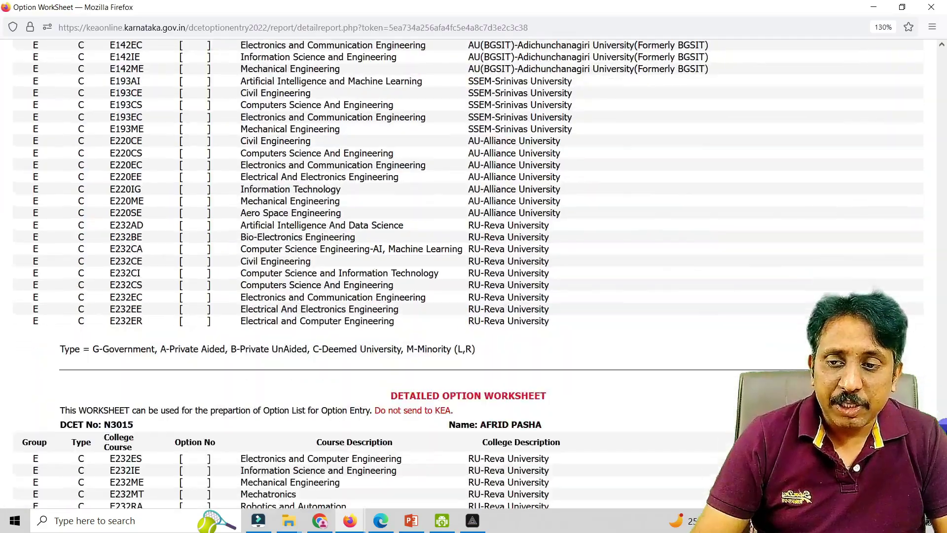
pyautogui.moveTo(943, 425); pyautogui.dragTo(654, 157)
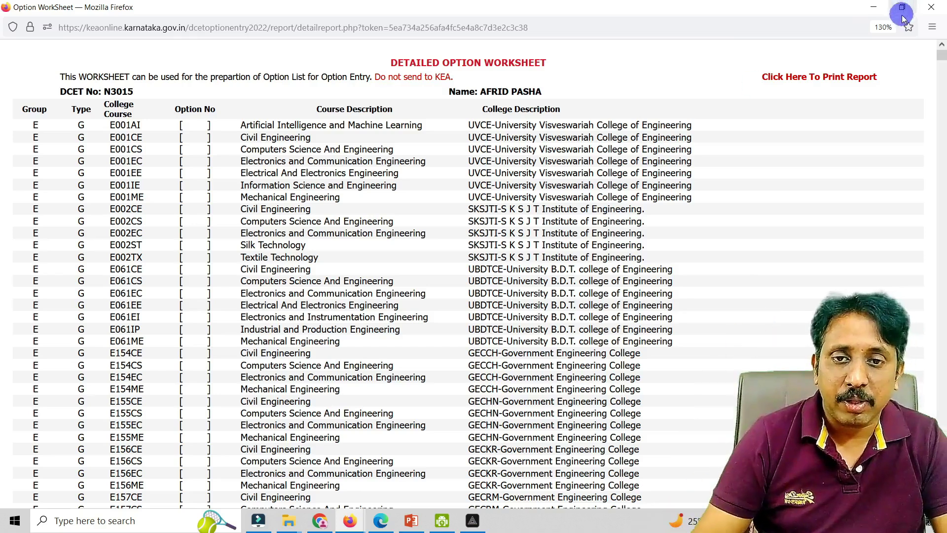
pyautogui.click(928, 10)
pyautogui.scroll(-1, 430, 326)
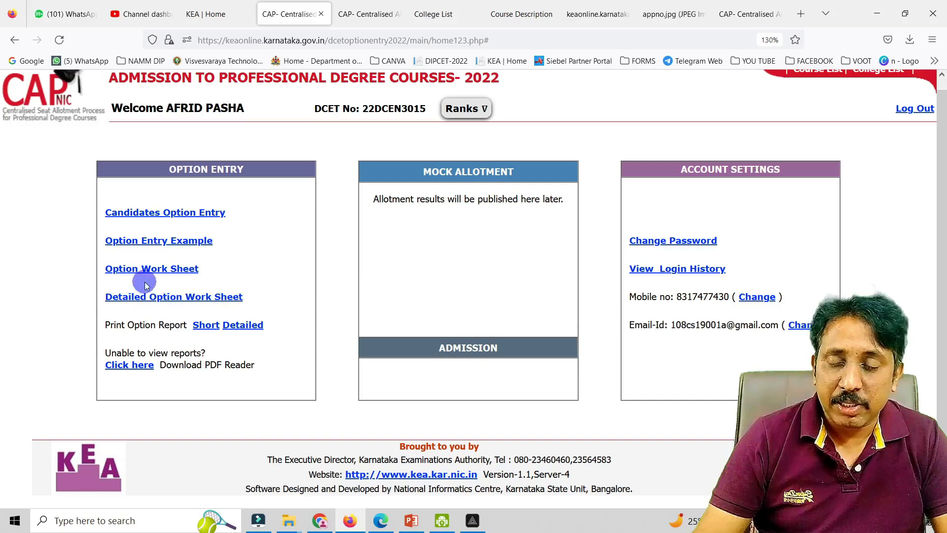
pyautogui.moveTo(164, 218)
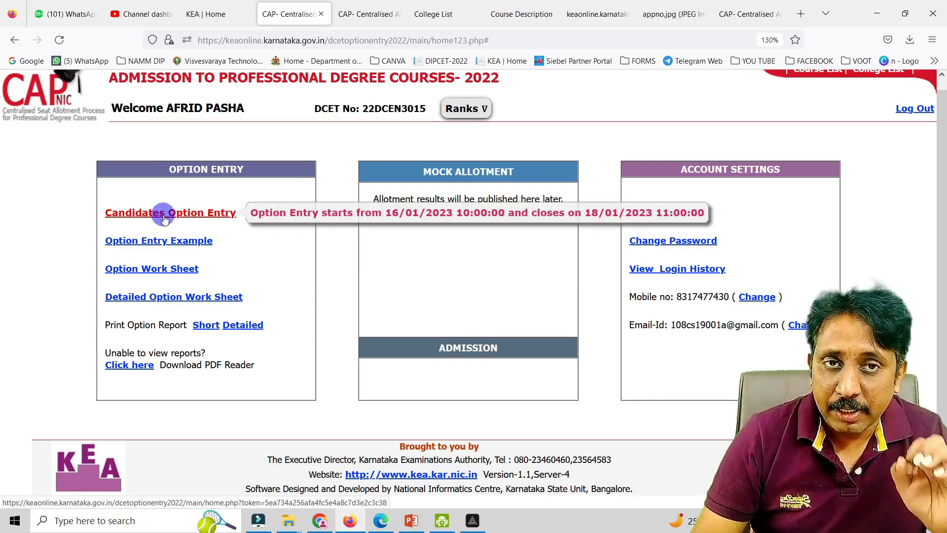
# Open Candidates Option Entry and scroll through the college-course codes beside options E061CE–E154CS.
pyautogui.click(165, 219)
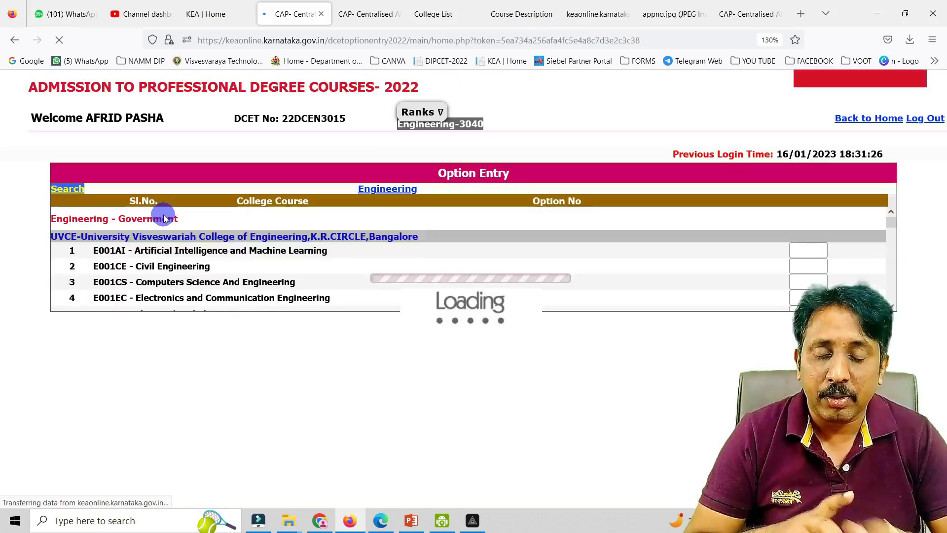
pyautogui.scroll(-3, 451, 364)
pyautogui.scroll(3, 451, 364)
pyautogui.scroll(-2, 444, 360)
pyautogui.scroll(-2, 403, 200)
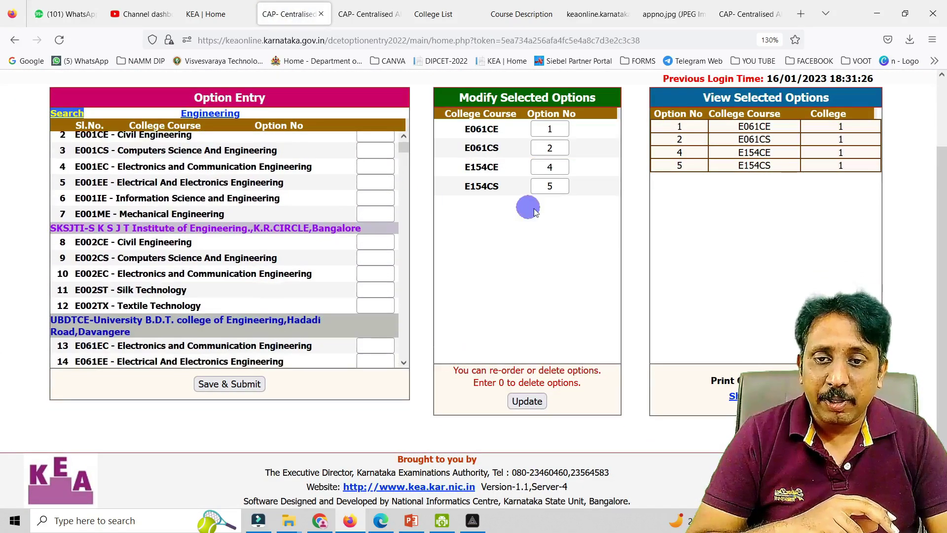
pyautogui.scroll(5, 239, 229)
pyautogui.scroll(-2, 287, 225)
pyautogui.scroll(-2, 287, 225)
pyautogui.scroll(-2, 480, 275)
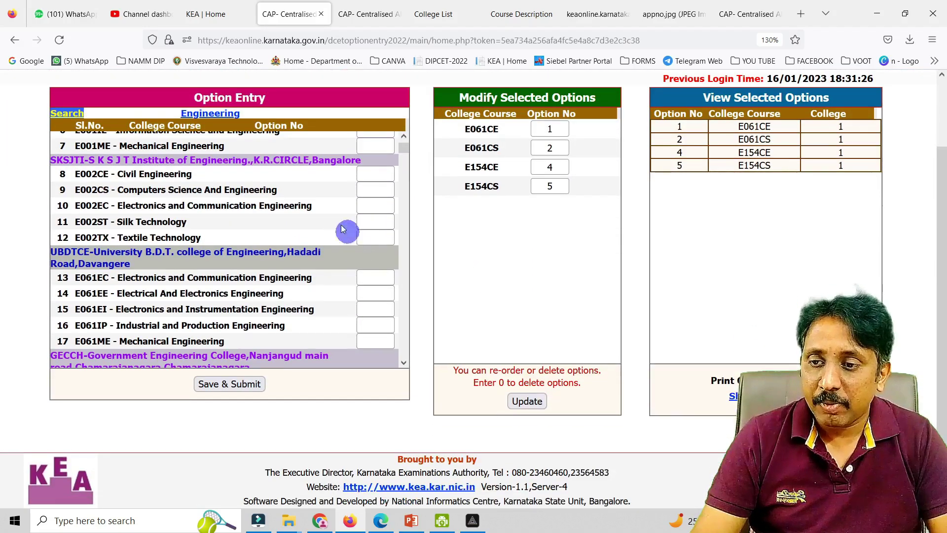
pyautogui.scroll(3, 237, 210)
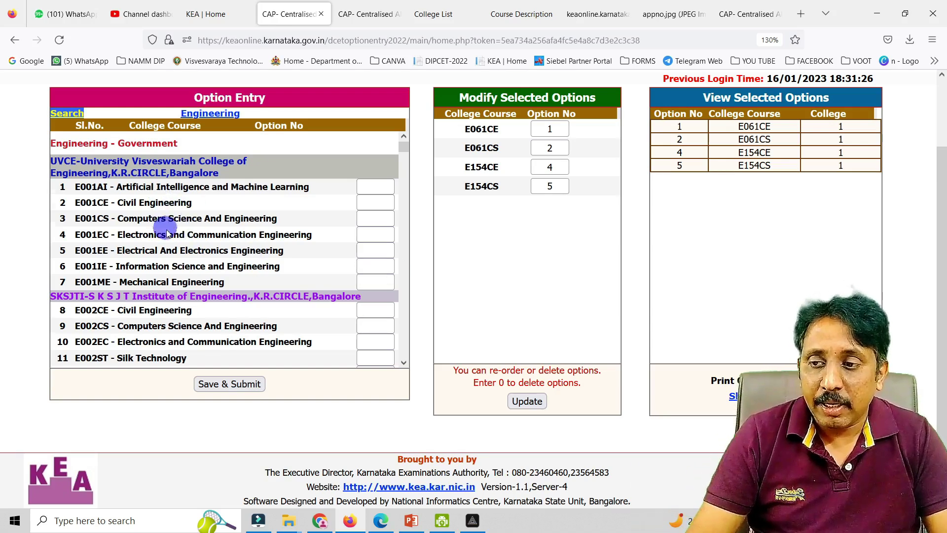
pyautogui.scroll(-10, 167, 232)
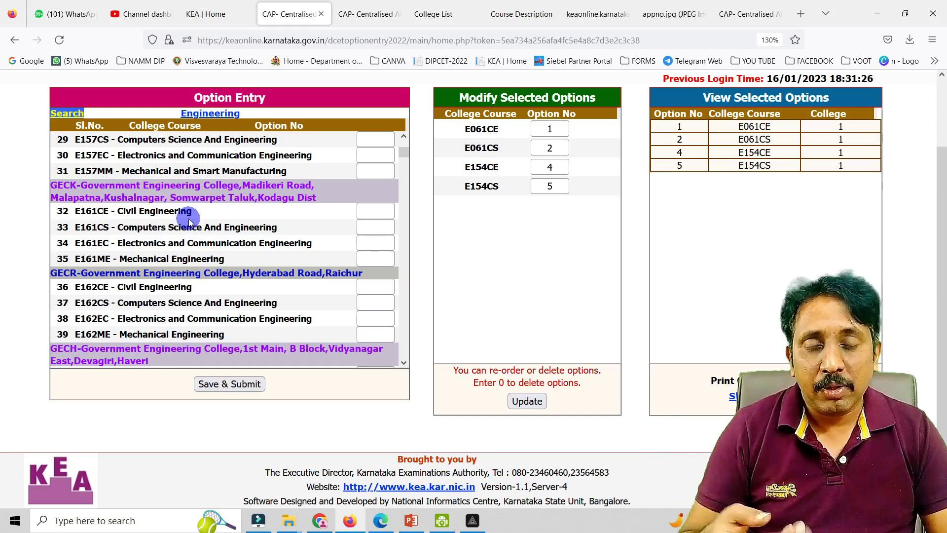
pyautogui.scroll(10, 187, 223)
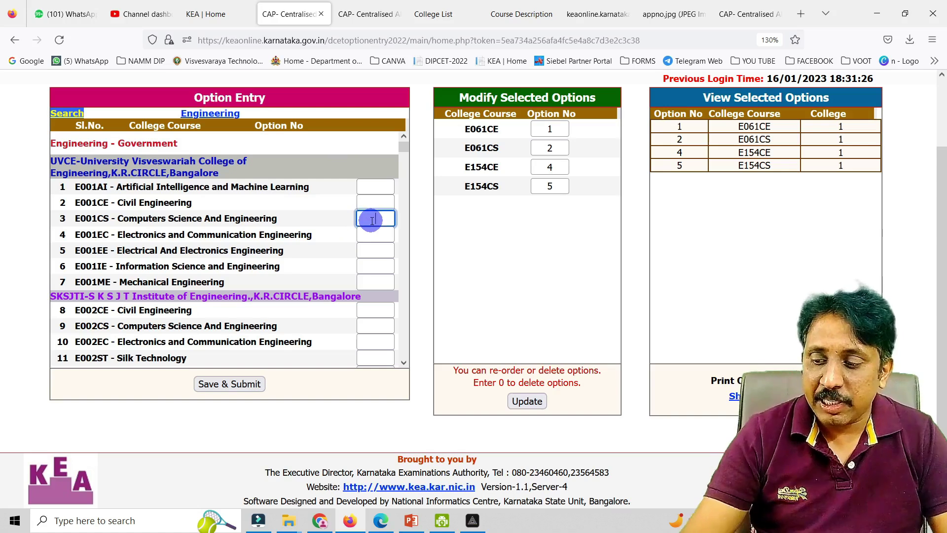
# Enter option numbers 2, 4 and 6 for the UVCE E001CS, E001EC and E001EE courses.
pyautogui.click(442, 232)
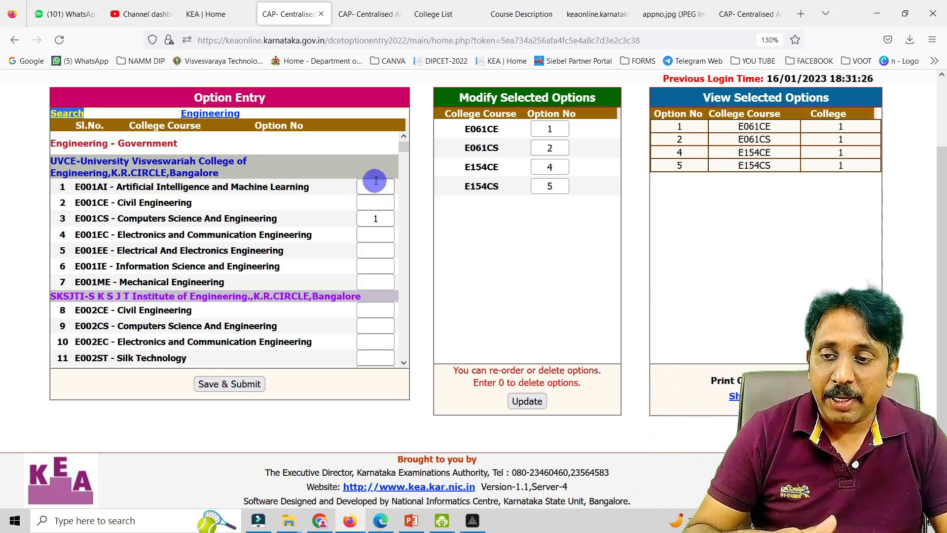
pyautogui.click(375, 219)
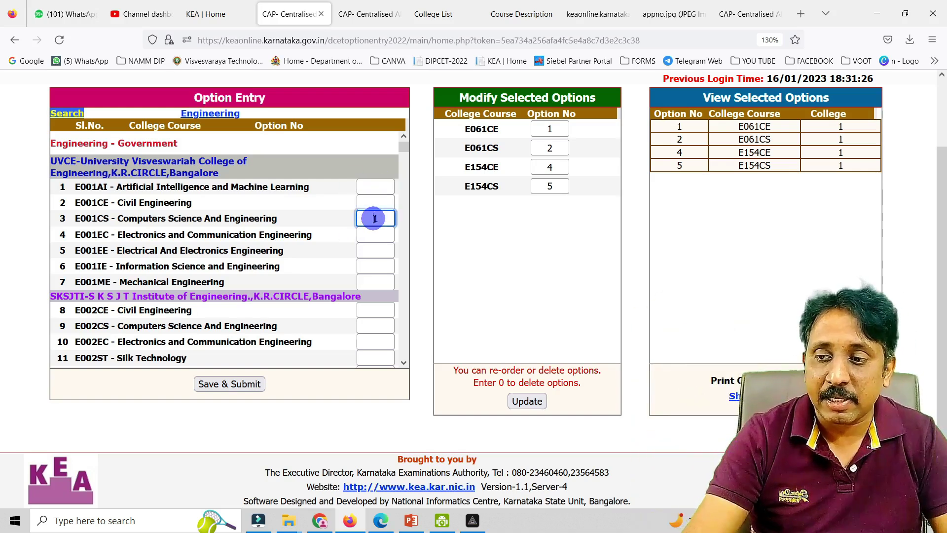
pyautogui.write('2')
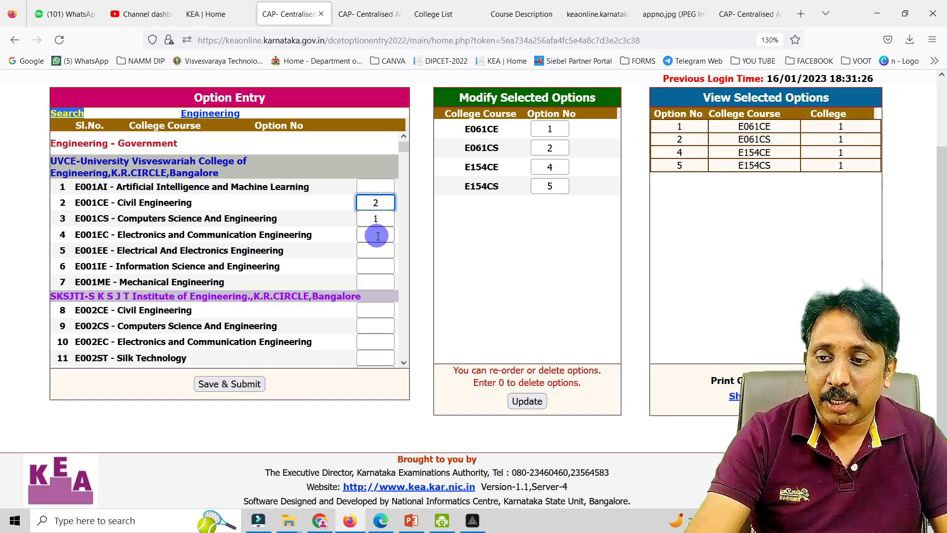
pyautogui.click(377, 236)
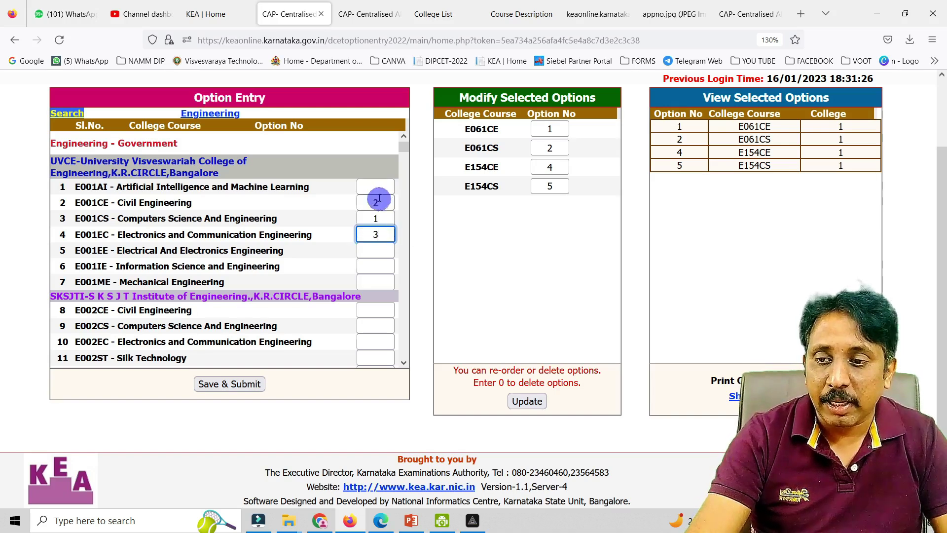
pyautogui.write('4')
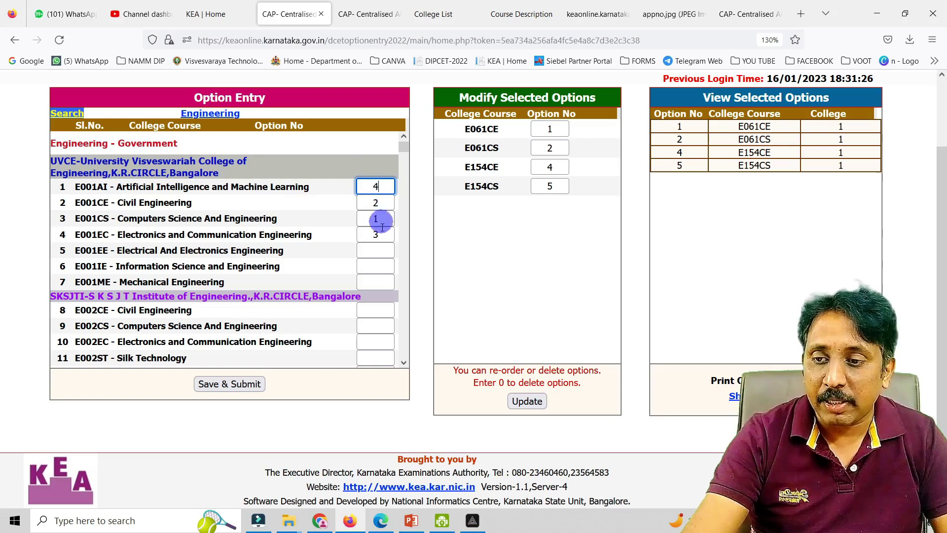
pyautogui.click(377, 251)
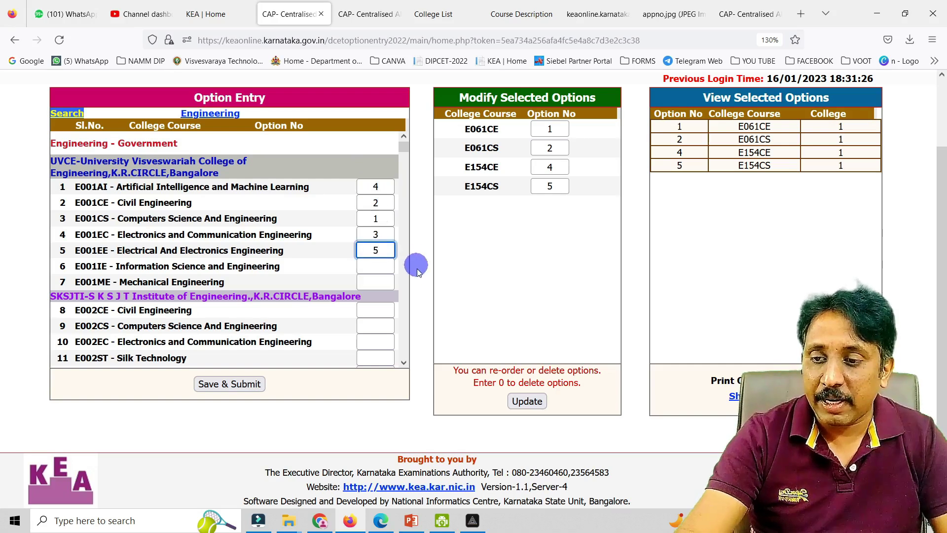
pyautogui.write('6')
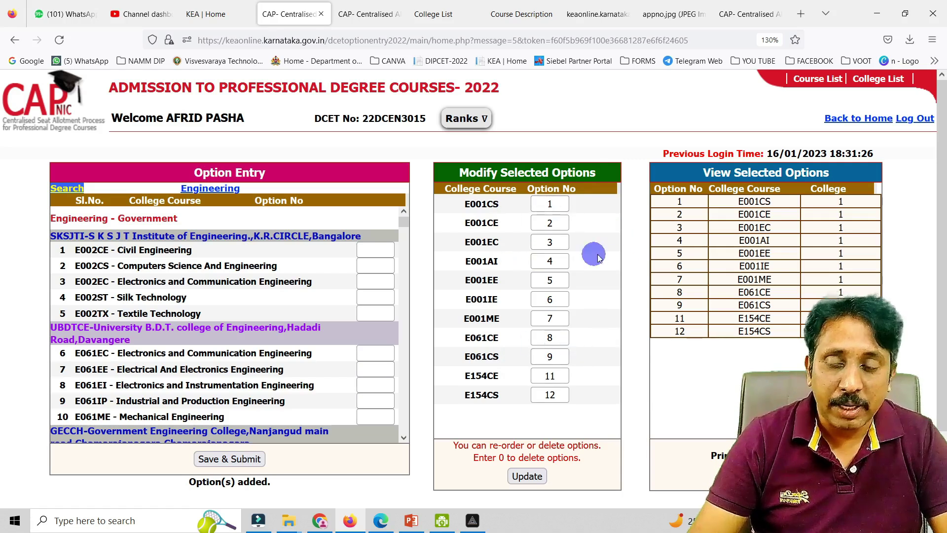
pyautogui.scroll(-3, 207, 275)
pyautogui.scroll(3, 285, 268)
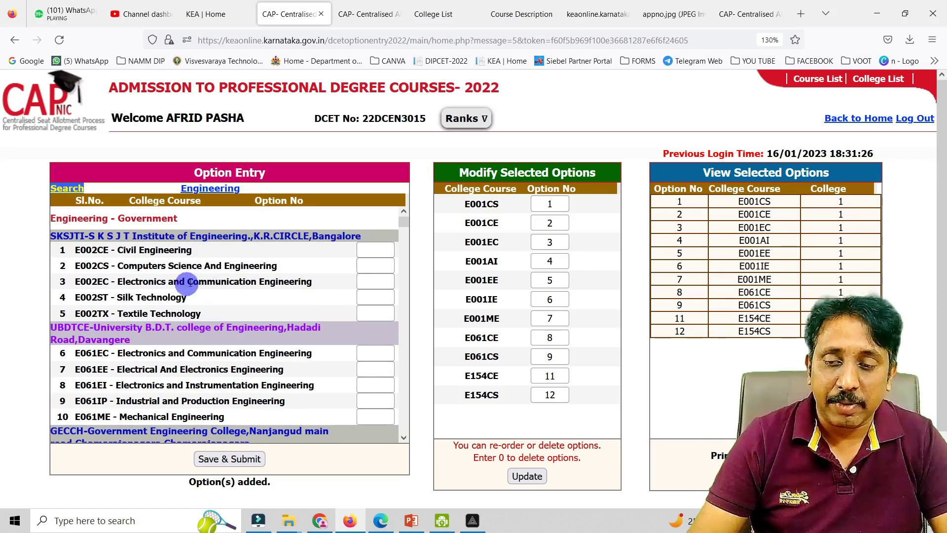
pyautogui.scroll(-15, 181, 279)
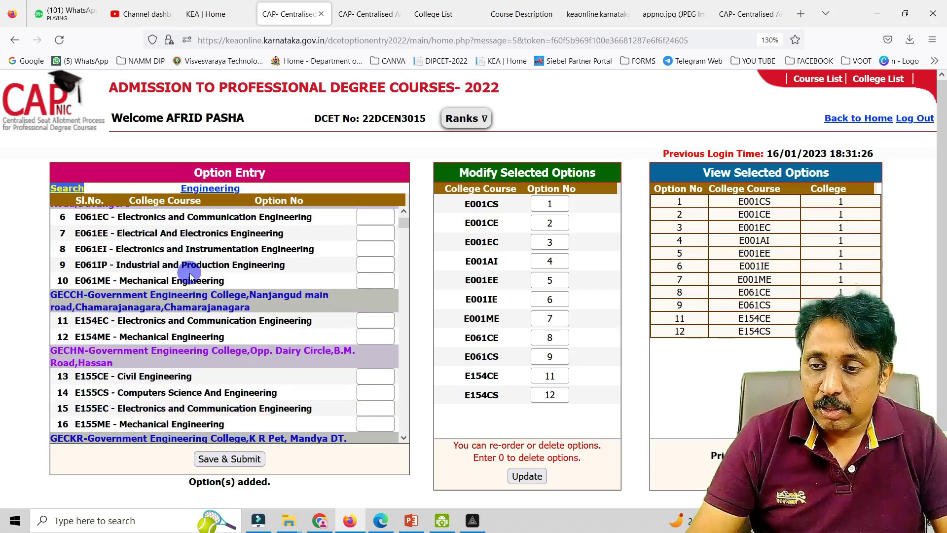
pyautogui.scroll(-18, 190, 276)
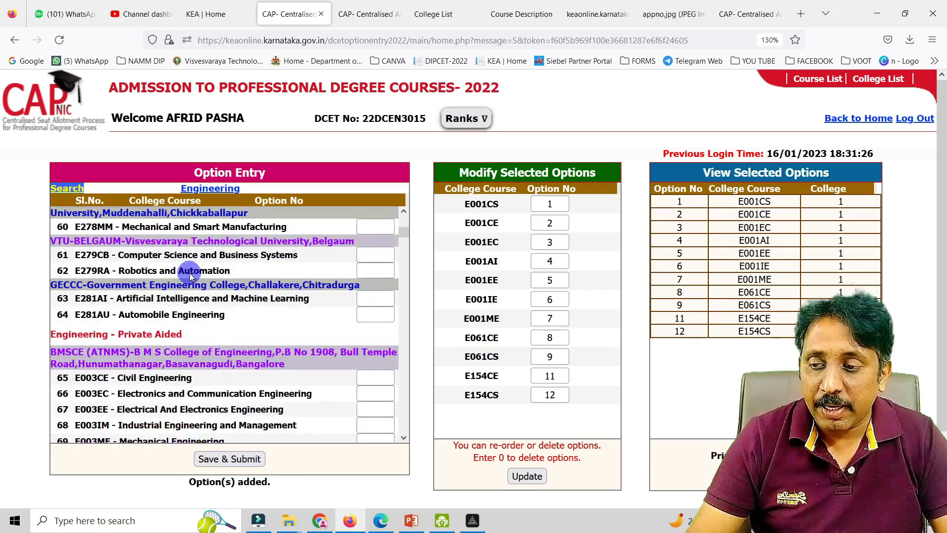
pyautogui.moveTo(405, 240); pyautogui.dragTo(405, 441)
pyautogui.scroll(-3, 311, 368)
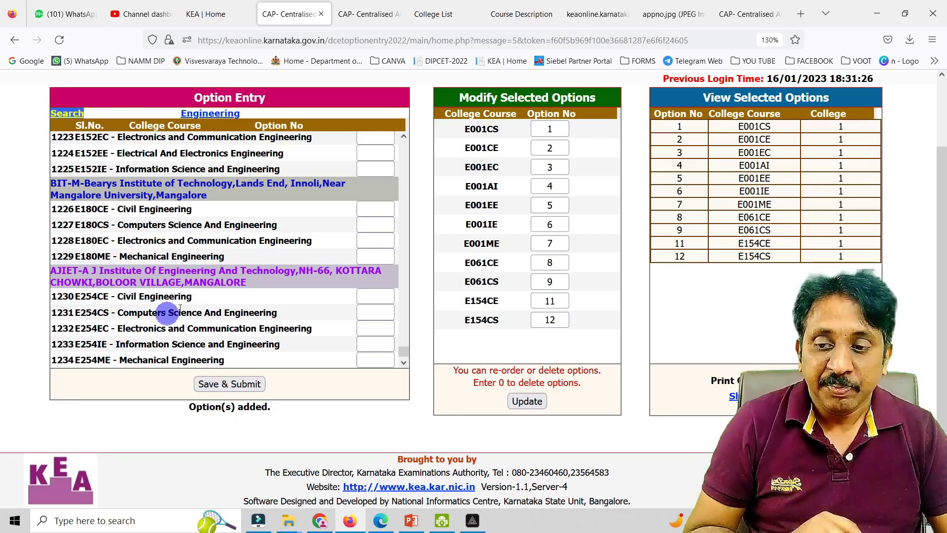
pyautogui.scroll(10, 361, 335)
pyautogui.scroll(3, 361, 335)
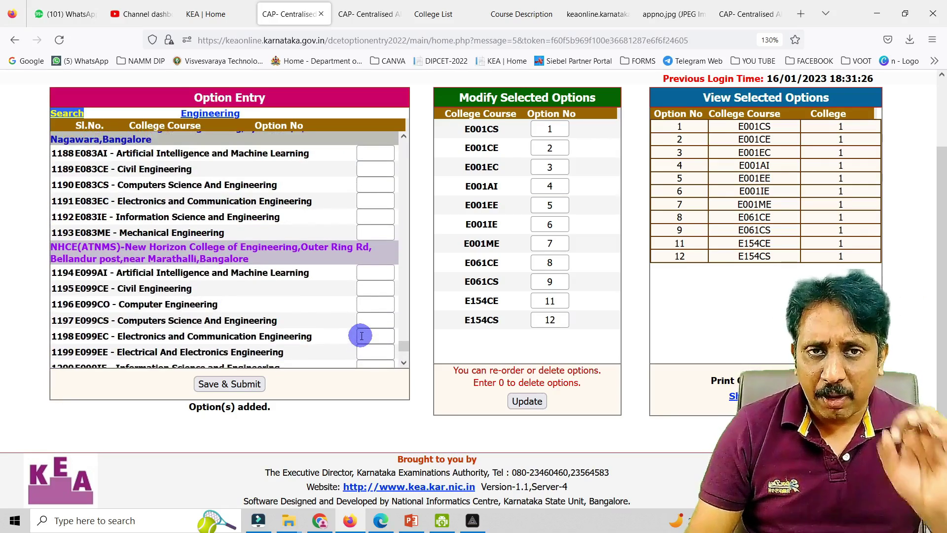
pyautogui.scroll(20, 362, 335)
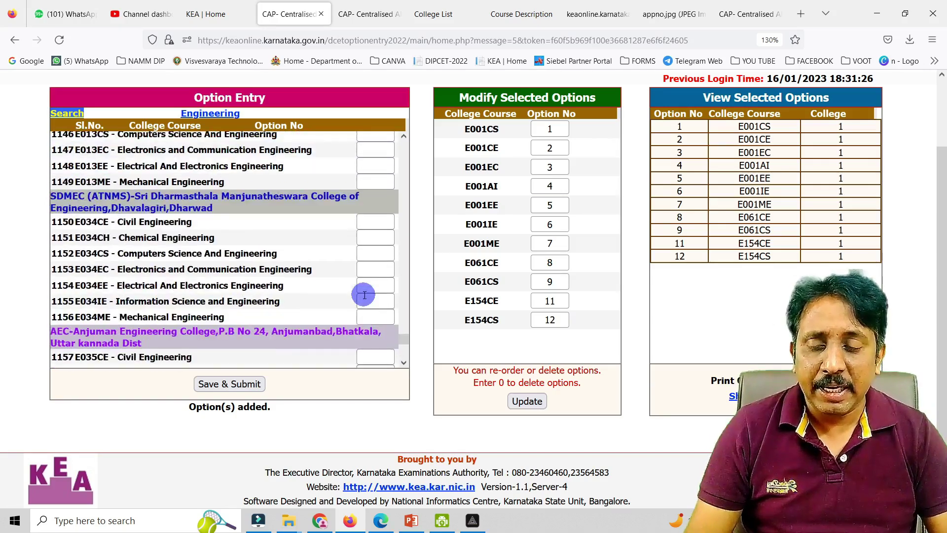
pyautogui.scroll(20, 363, 284)
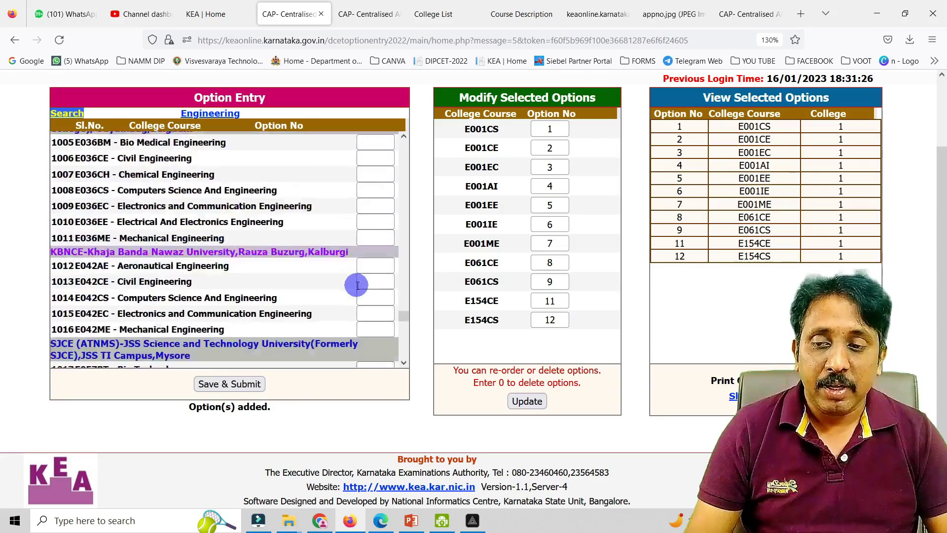
pyautogui.scroll(6, 400, 309)
pyautogui.moveTo(400, 308); pyautogui.dragTo(405, 131)
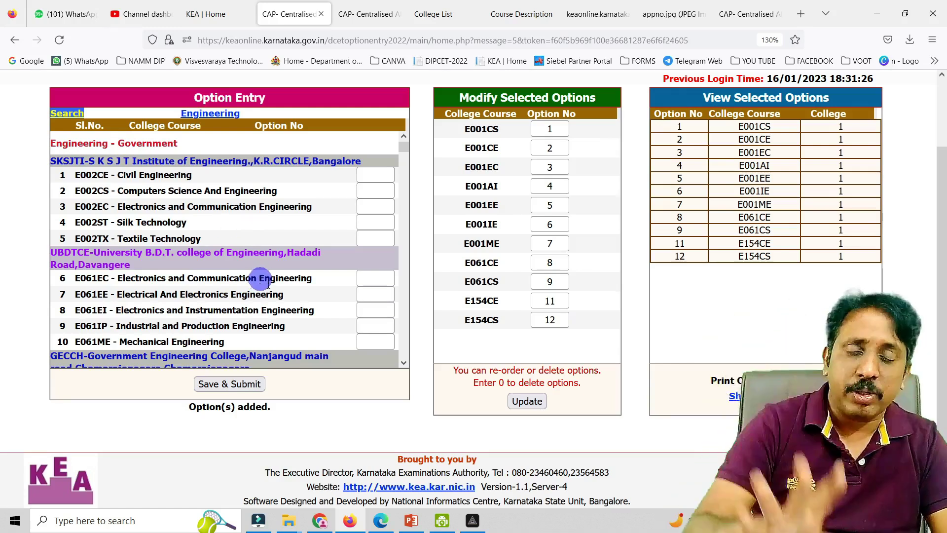
pyautogui.moveTo(408, 148); pyautogui.dragTo(409, 367)
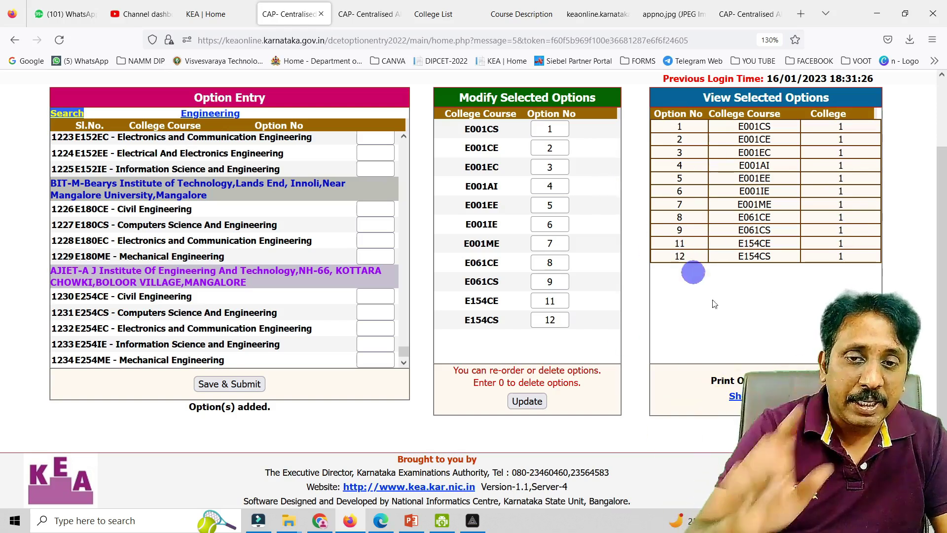
# Generate the printable report of the chosen options and dismiss the downloads list.
pyautogui.click(734, 396)
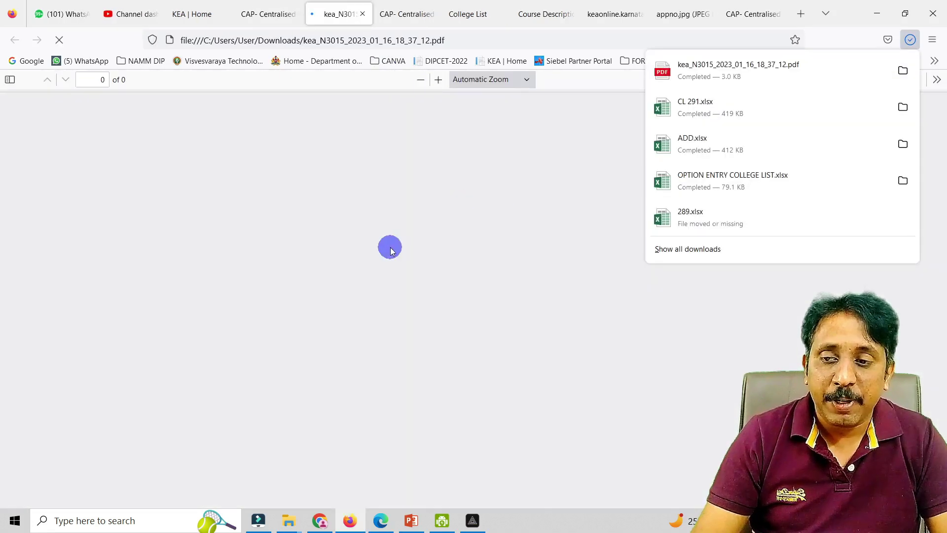
pyautogui.scroll(-1, 402, 245)
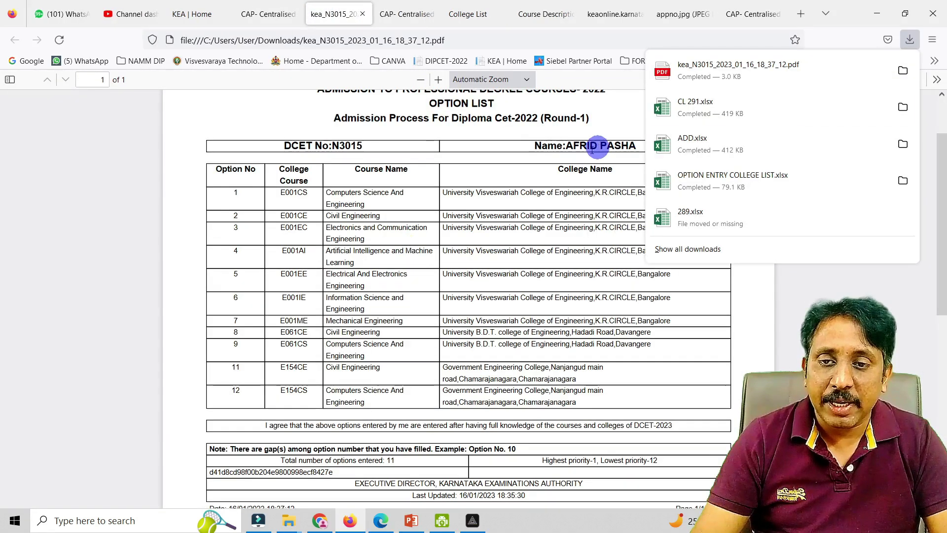
pyautogui.click(577, 169)
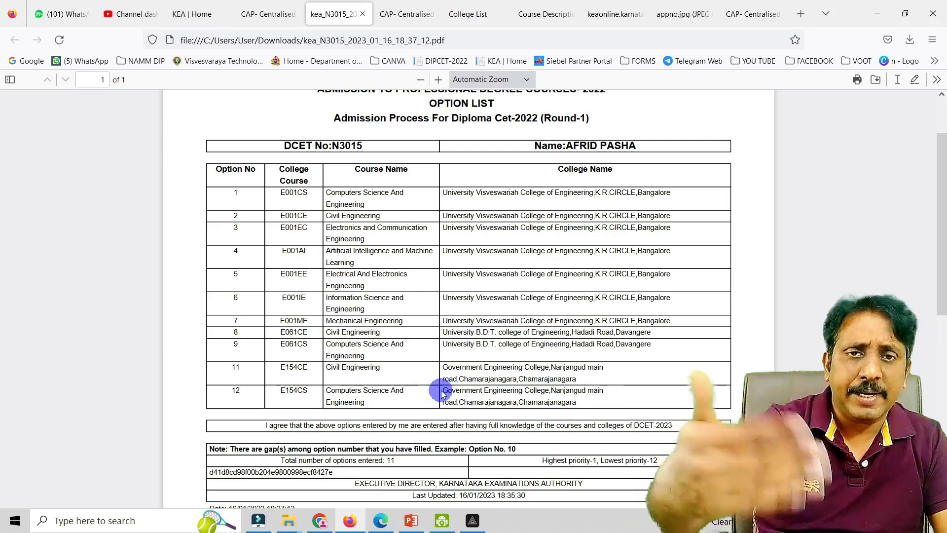
# Return to the option entry page and generate the short printable option report.
pyautogui.click(243, 5)
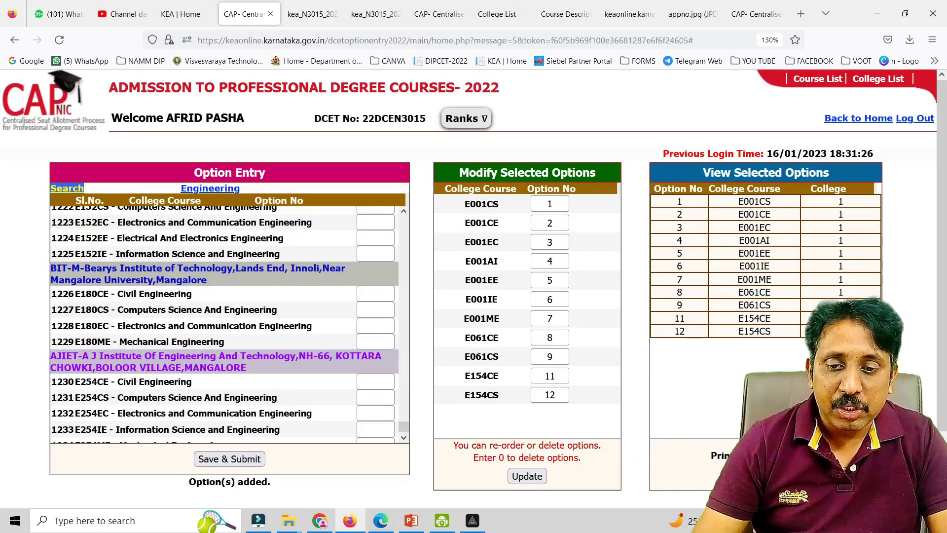
pyautogui.click(721, 455)
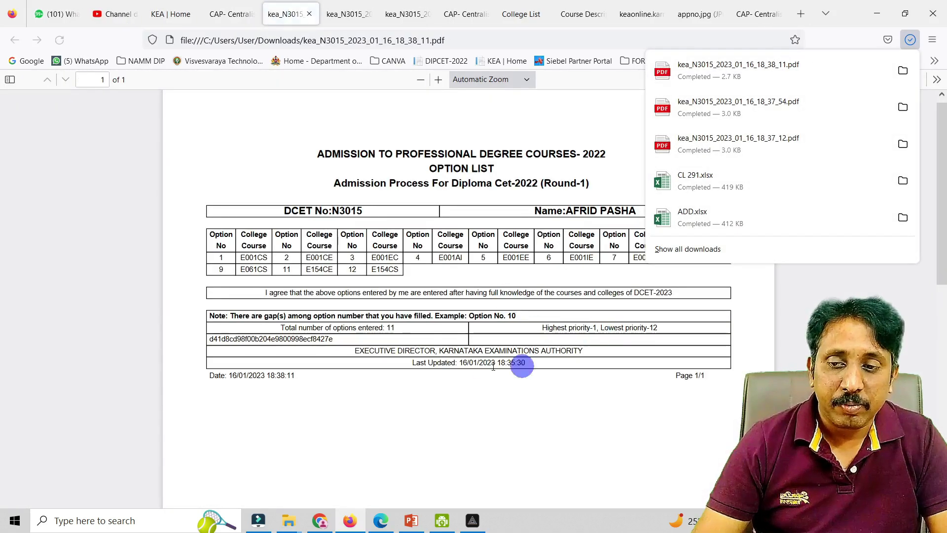
pyautogui.scroll(-2, 395, 291)
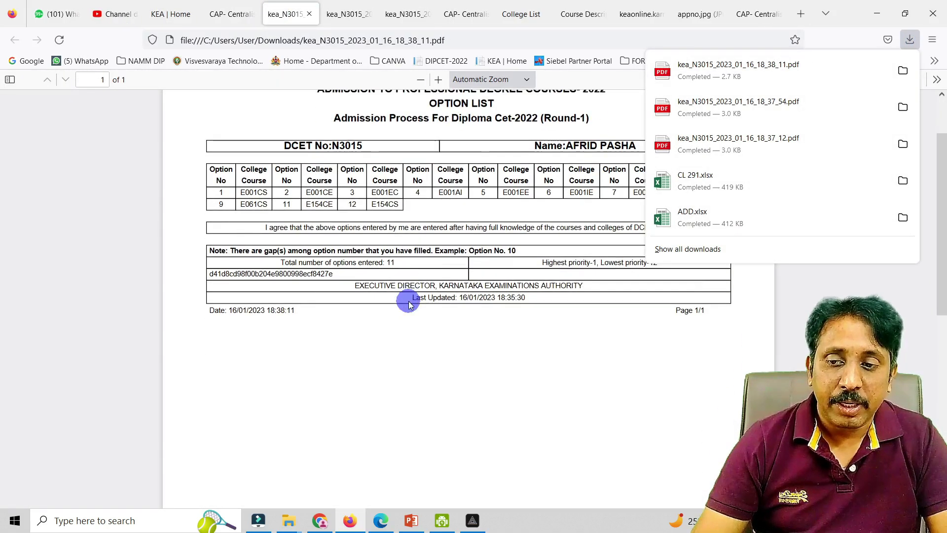
pyautogui.keyDown('ctrl'); pyautogui.scroll(1, 445, 304); pyautogui.keyUp('ctrl')
pyautogui.click(458, 300)
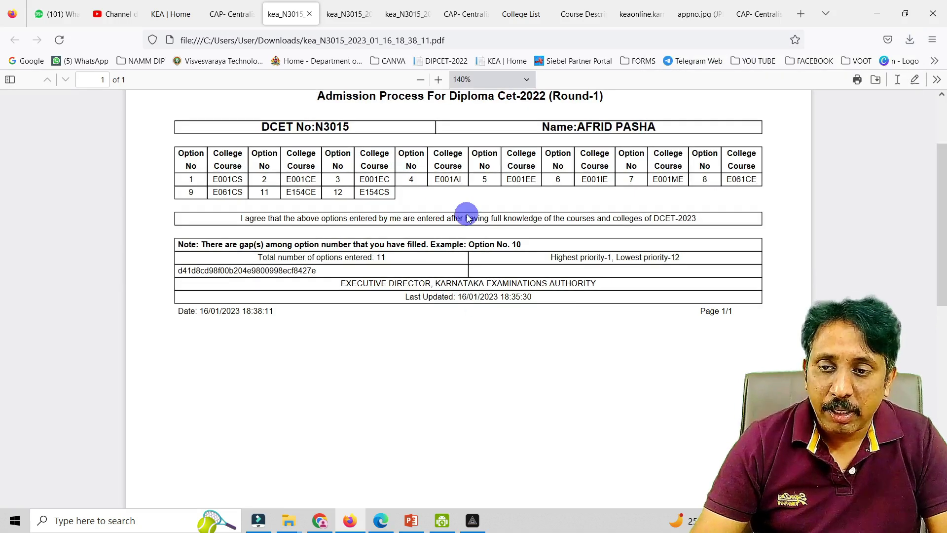
# Open the saved option-list PDF showing the 11 chosen courses with full college names.
pyautogui.keyDown('ctrl'); pyautogui.scroll(1, 466, 211); pyautogui.keyUp('ctrl')
pyautogui.scroll(2, 481, 261)
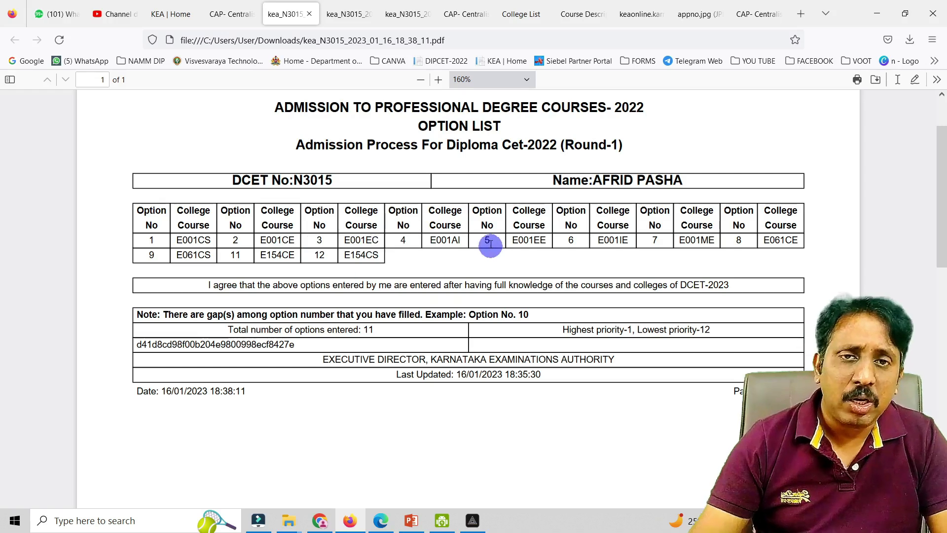
pyautogui.click(348, 14)
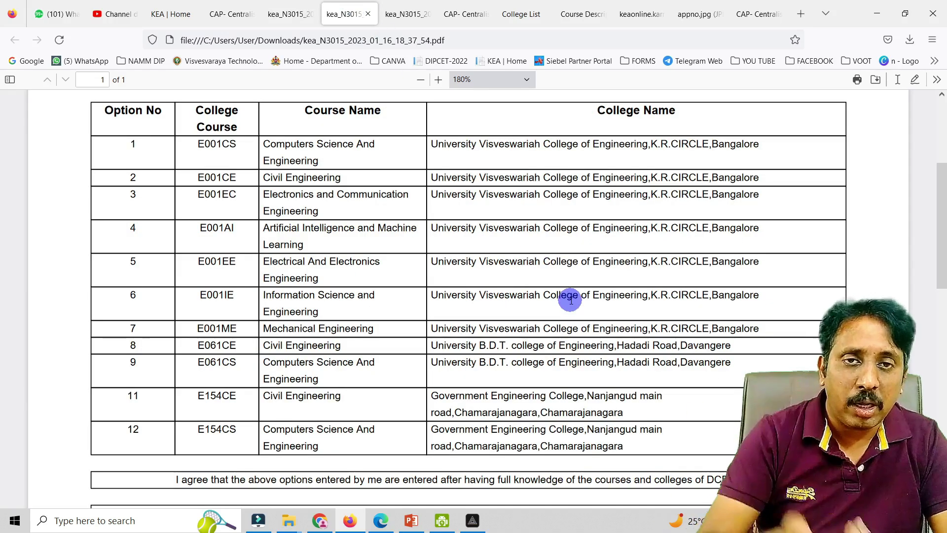
# Back on the option entry page, clear E001CE's option number and save with Update.
pyautogui.click(223, 5)
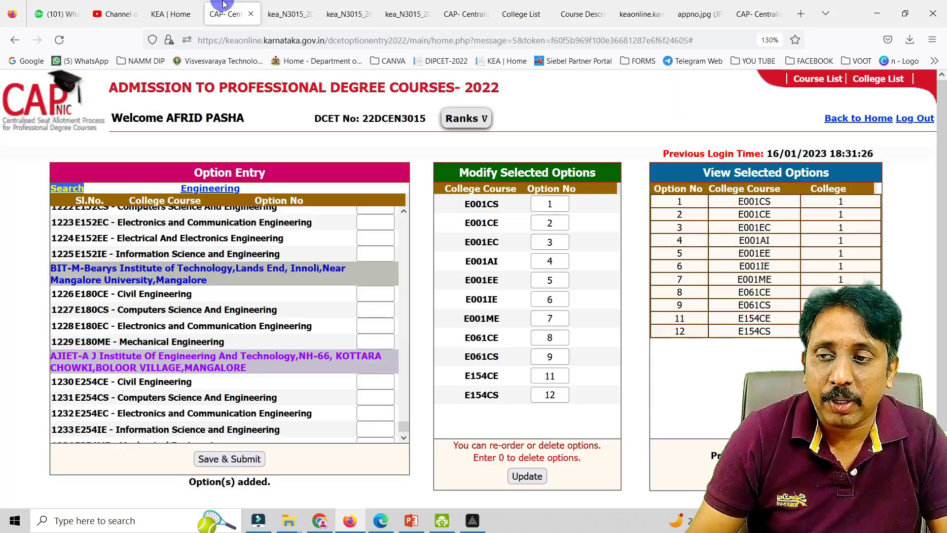
pyautogui.scroll(-2, 474, 296)
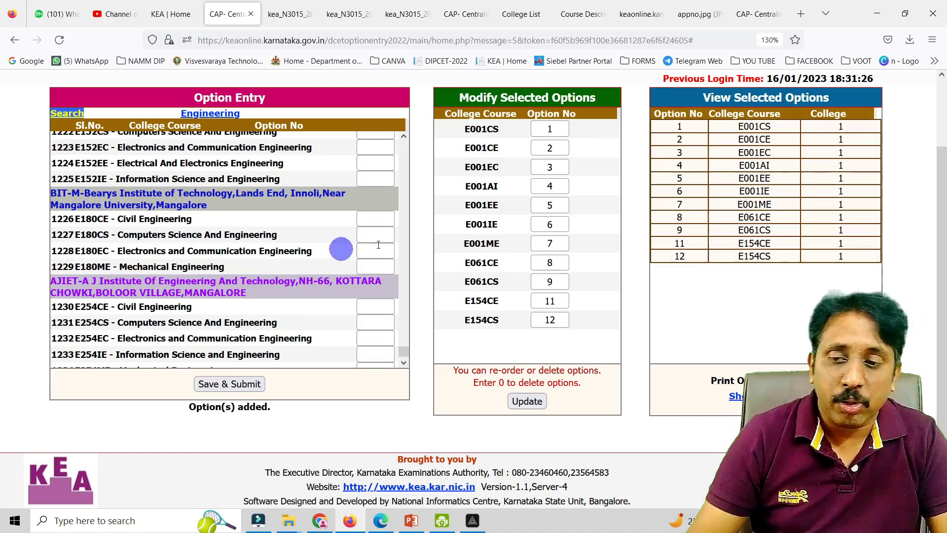
pyautogui.scroll(3, 308, 291)
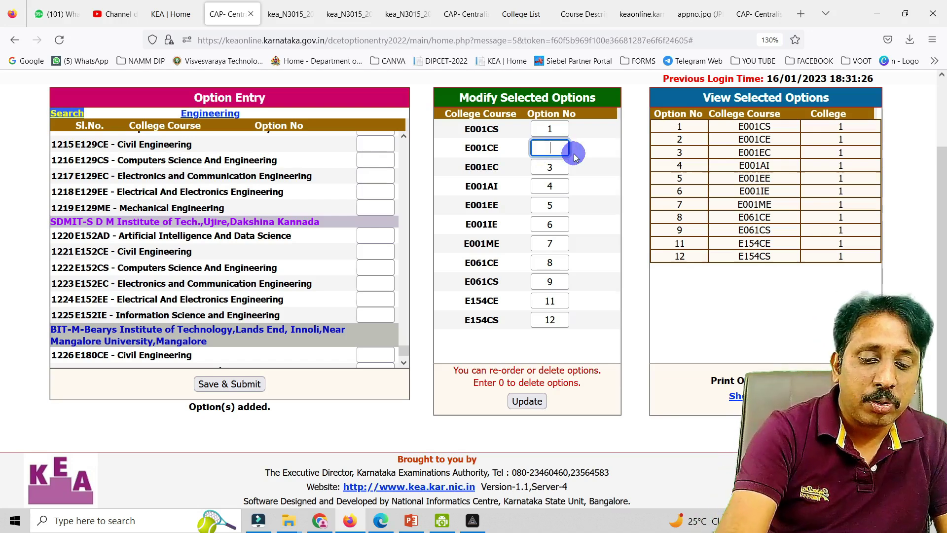
pyautogui.click(533, 402)
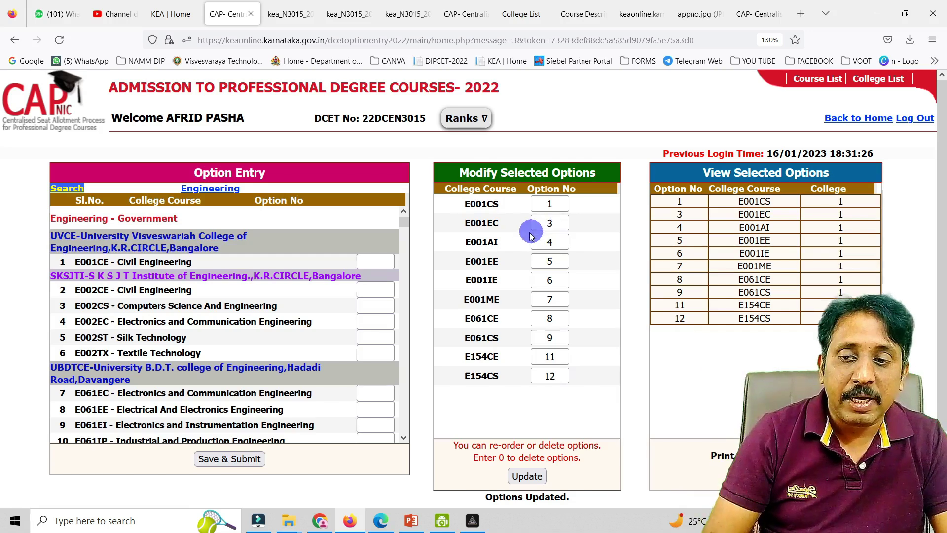
# Renumber E001EC to 2 and E001AI to 3, and adjust E001EE's option number.
pyautogui.click(550, 240)
pyautogui.click(554, 227)
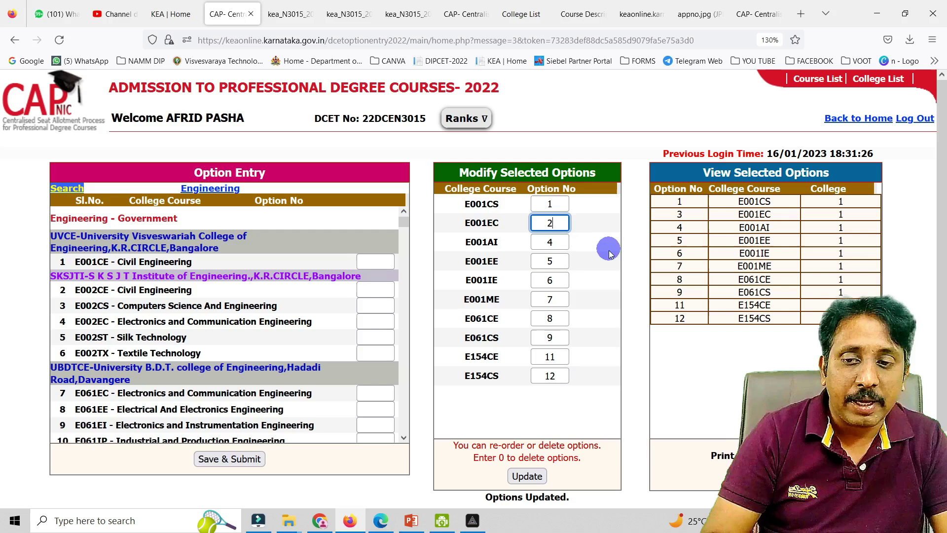
pyautogui.click(550, 243)
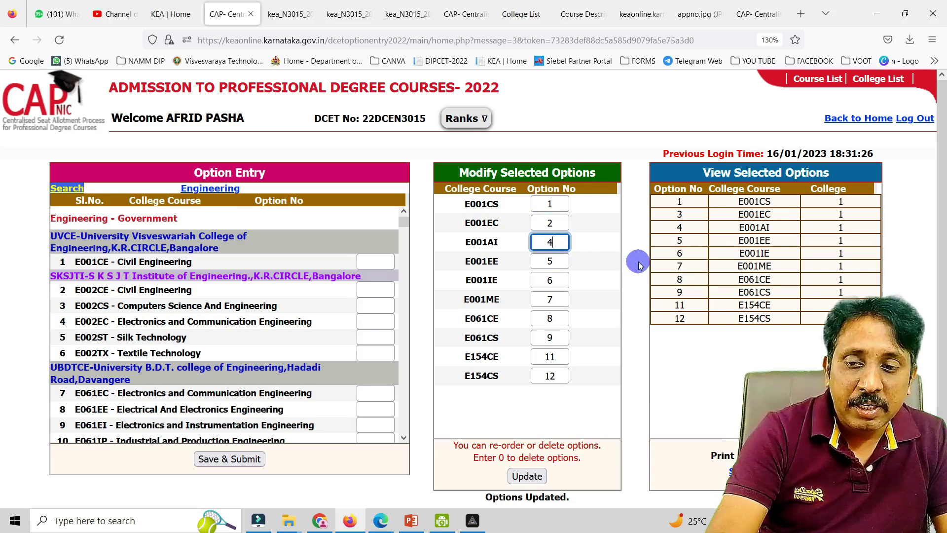
pyautogui.click(553, 262)
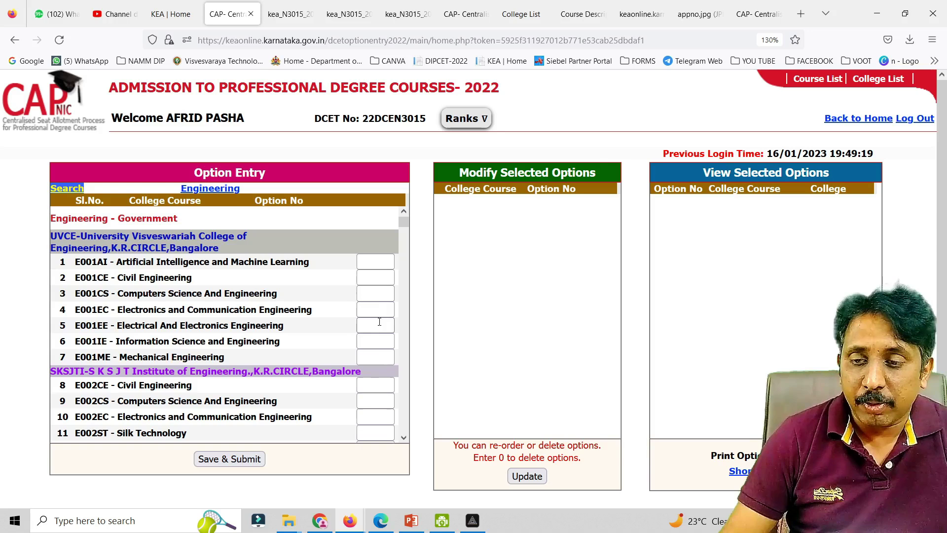
# Scroll the course list, review the detailed Option WorkSheet in Firefox, then bring up the Edge worksheet PDF.
pyautogui.scroll(-12, 170, 290)
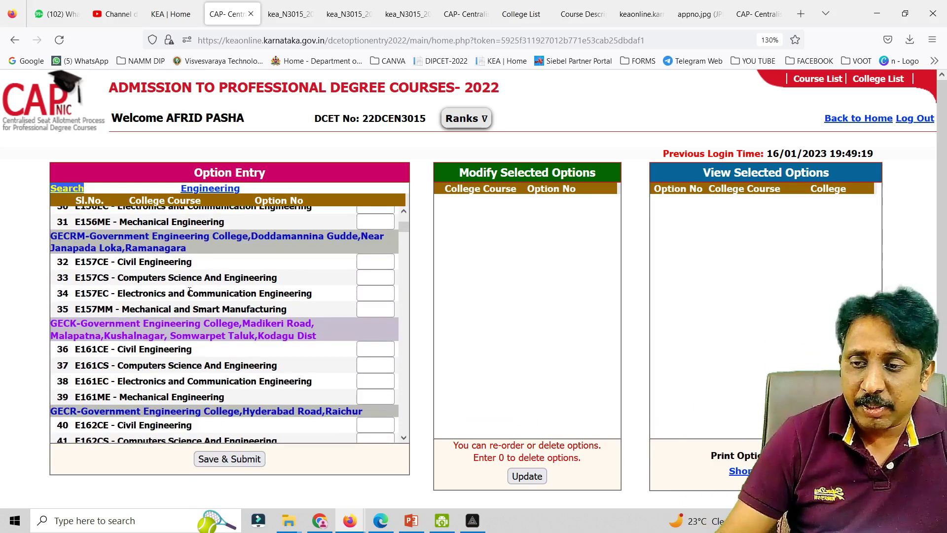
pyautogui.scroll(-5, 316, 429)
pyautogui.moveTo(352, 524)
pyautogui.click(397, 486)
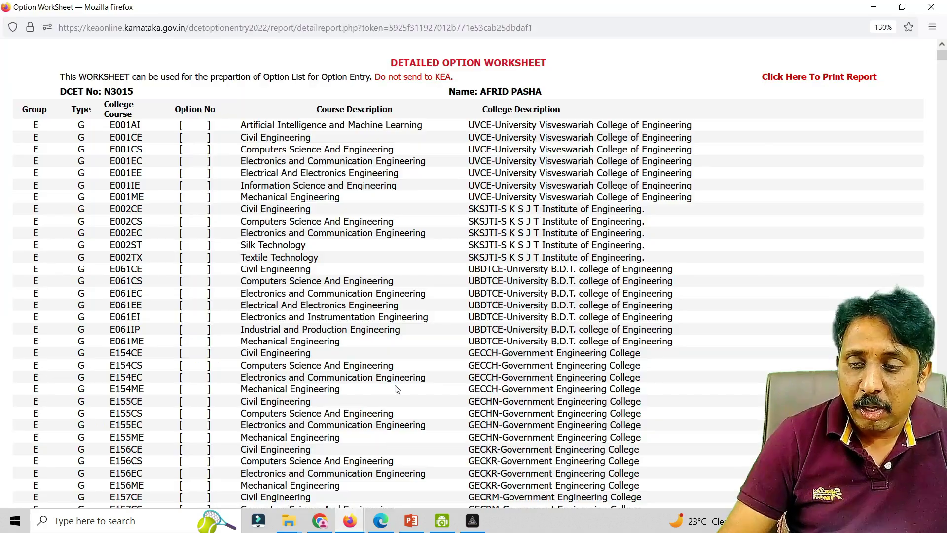
pyautogui.scroll(-20, 335, 237)
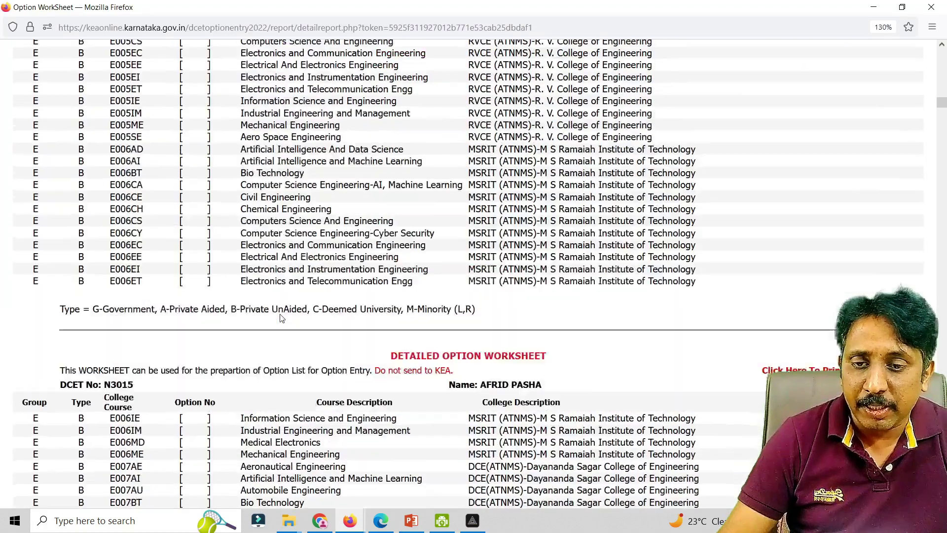
pyautogui.scroll(-10, 296, 296)
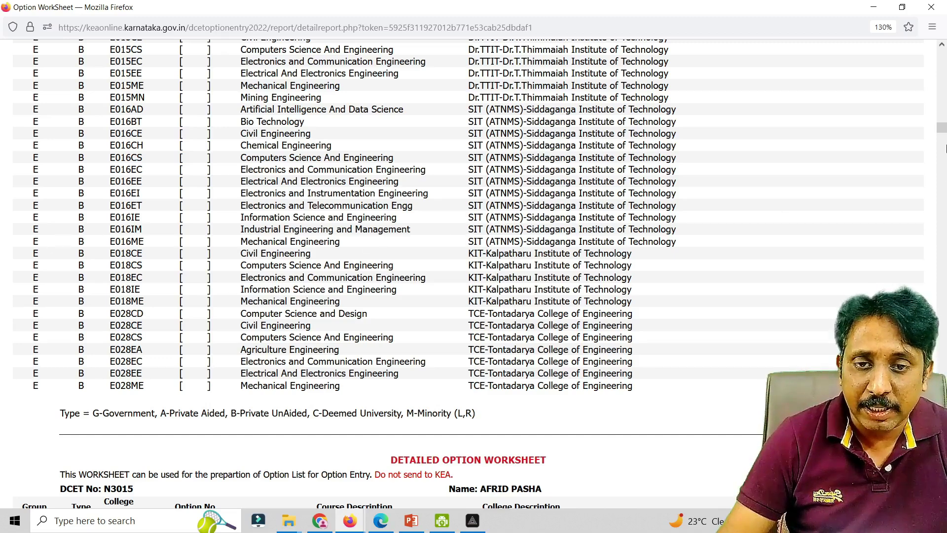
pyautogui.scroll(-20, 943, 131)
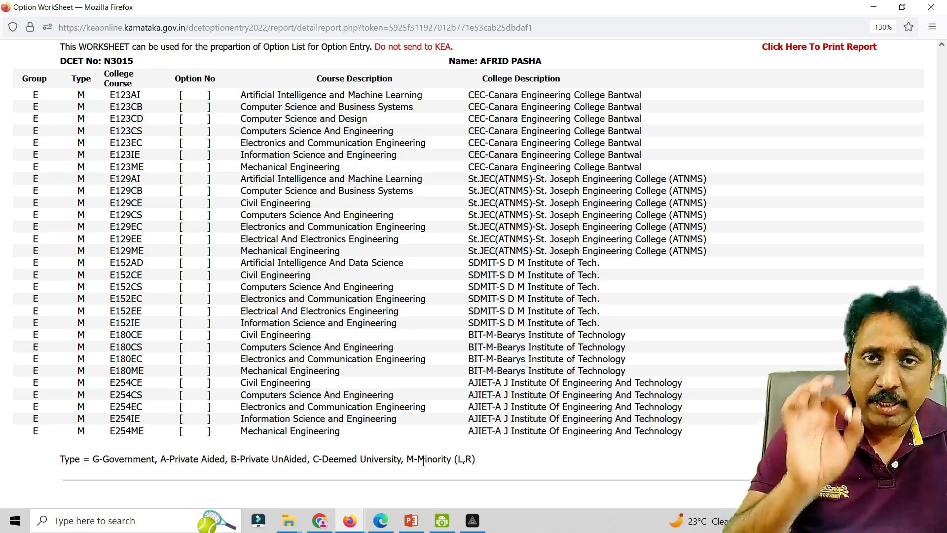
pyautogui.click(381, 521)
pyautogui.scroll(-2, 345, 197)
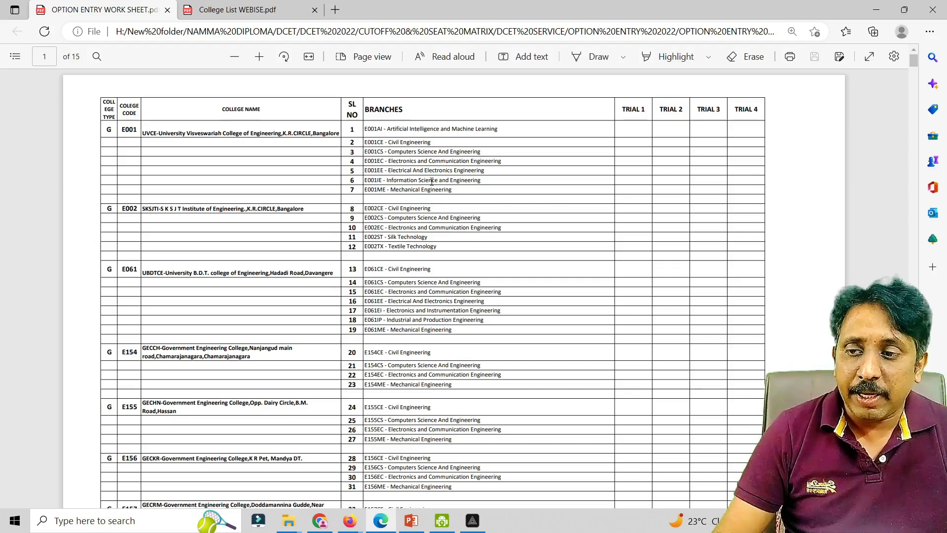
pyautogui.scroll(2, 463, 237)
pyautogui.hscroll(-2, 695, 493)
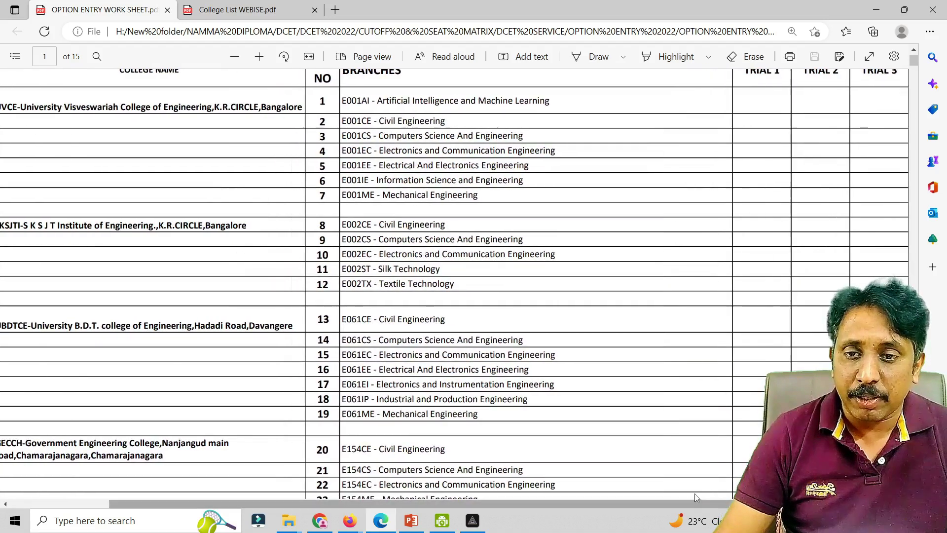
pyautogui.scroll(2, 685, 469)
pyautogui.scroll(-1, 681, 450)
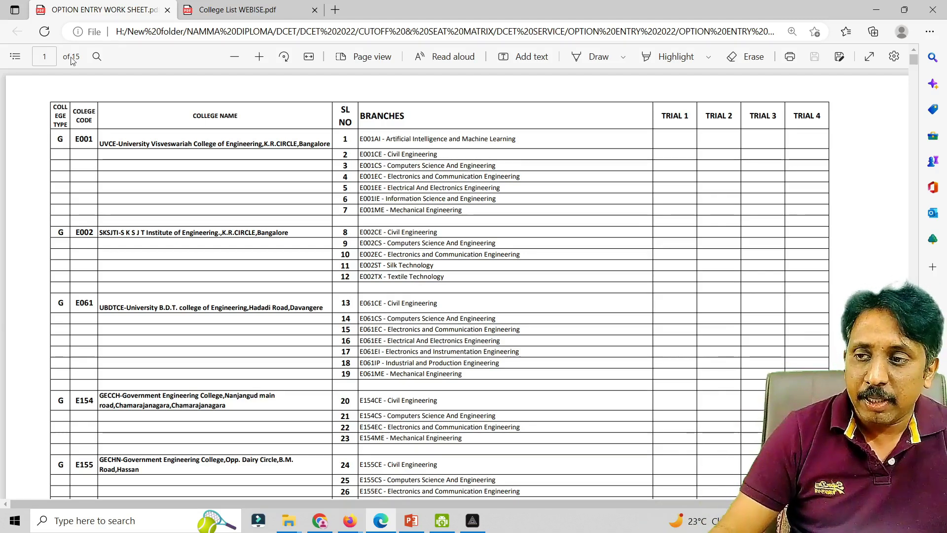
pyautogui.click(733, 520)
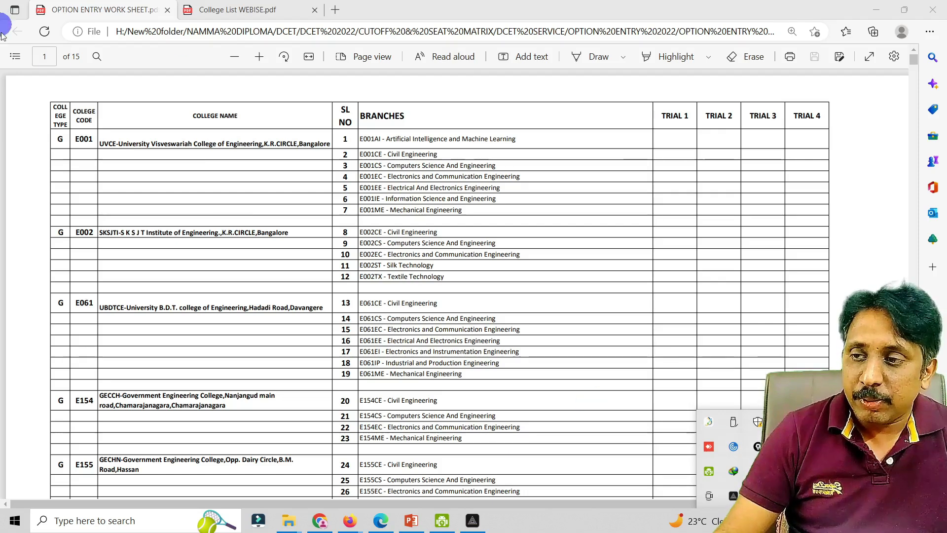
pyautogui.click(180, 185)
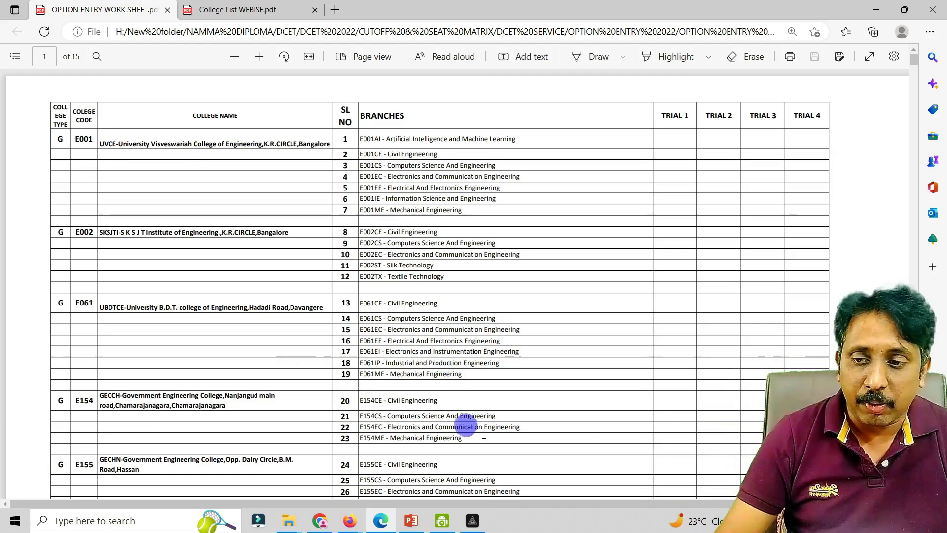
pyautogui.click(377, 516)
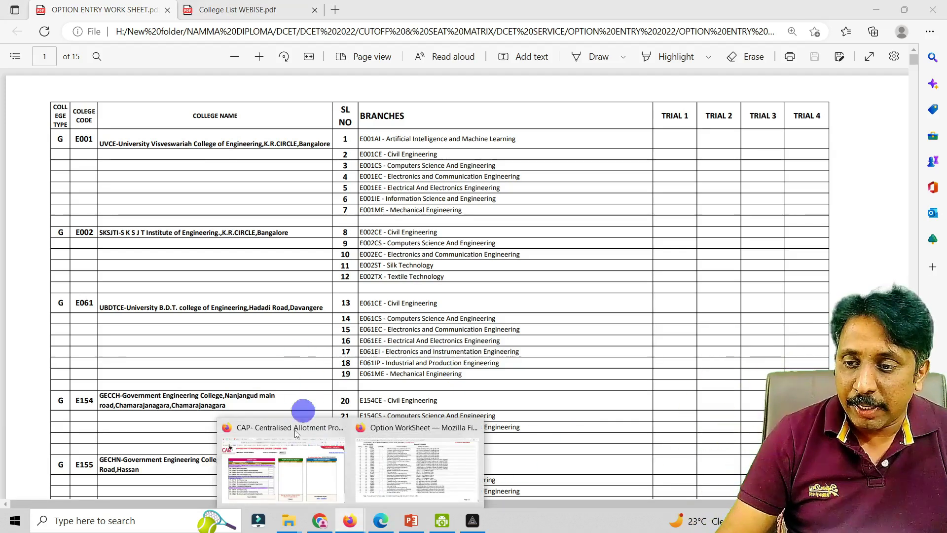
pyautogui.click(302, 411)
# Run through the whole Option Entry course list down to row 1245, then return to the Edge worksheet PDF.
pyautogui.scroll(6, 242, 285)
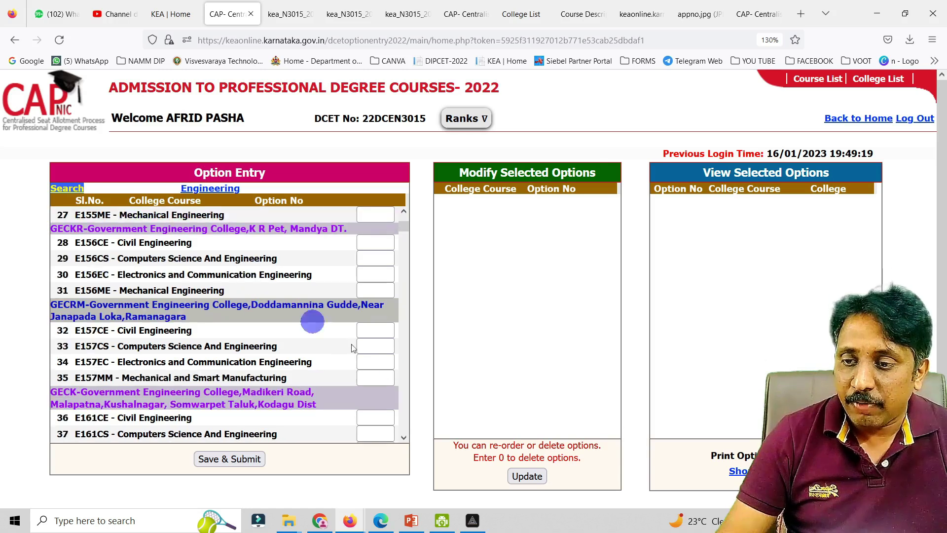
pyautogui.moveTo(406, 226); pyautogui.dragTo(402, 195)
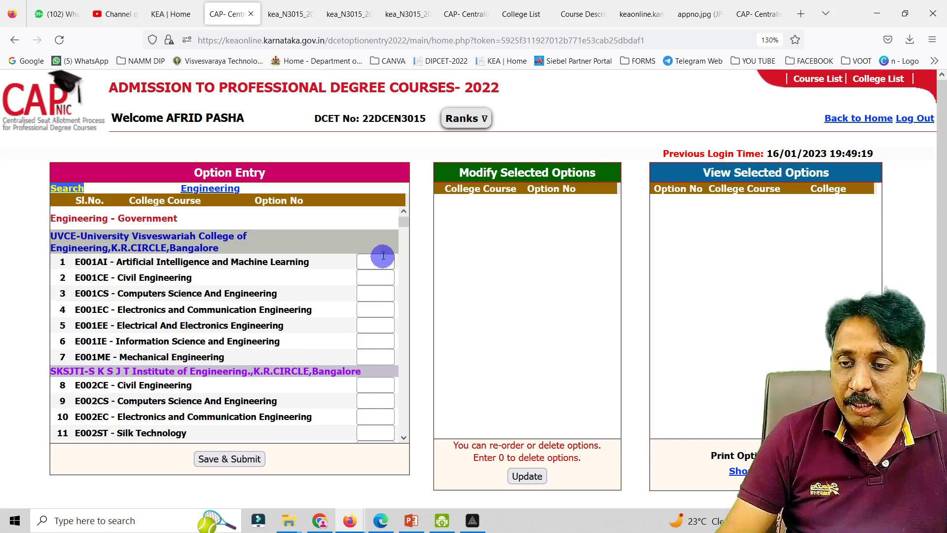
pyautogui.moveTo(401, 222); pyautogui.dragTo(311, 442)
pyautogui.scroll(-3, 55, 419)
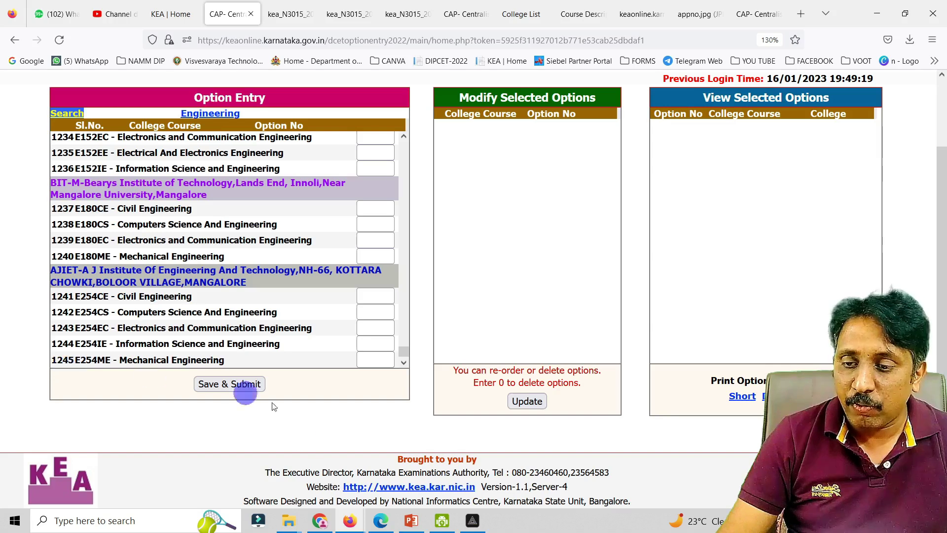
pyautogui.click(381, 520)
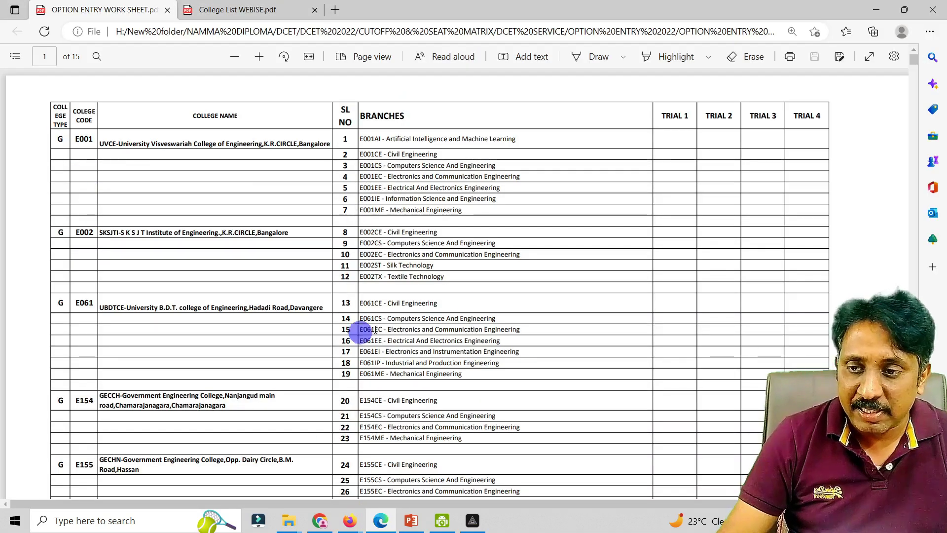
# Jump to the worksheet's last page and scroll back up a little.
pyautogui.moveTo(913, 60); pyautogui.dragTo(914, 490)
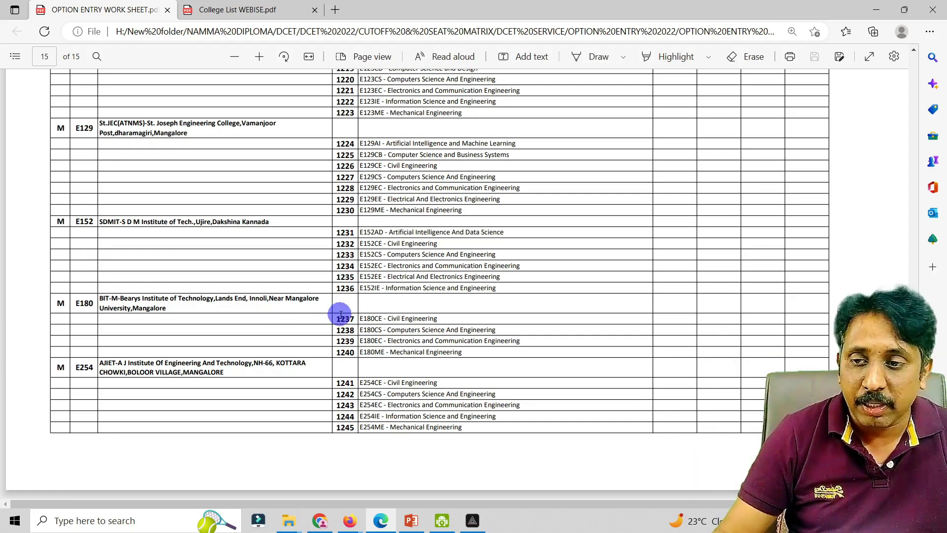
pyautogui.scroll(10, 332, 313)
pyautogui.scroll(2, 431, 308)
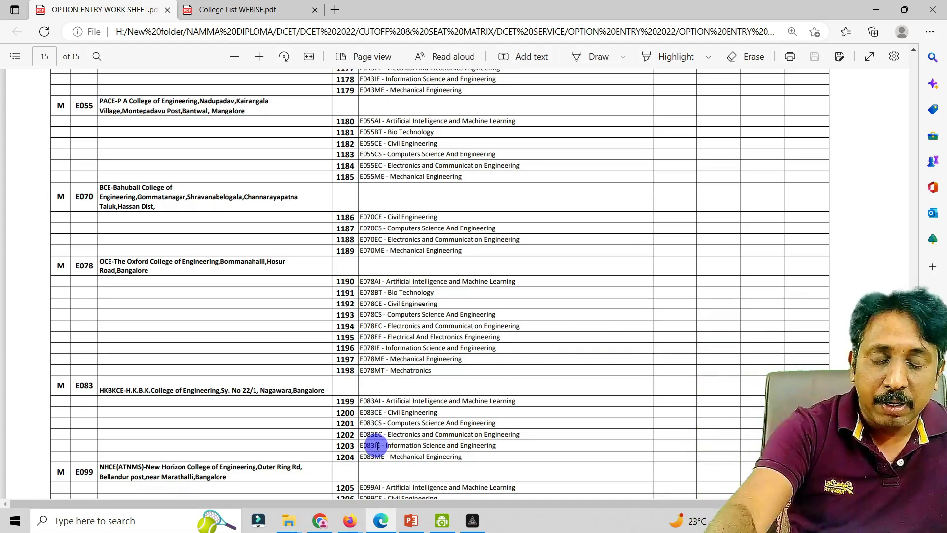
# Bring up the KEA CAP option entry page in Firefox and scroll its course list back to row 1.
pyautogui.click(350, 521)
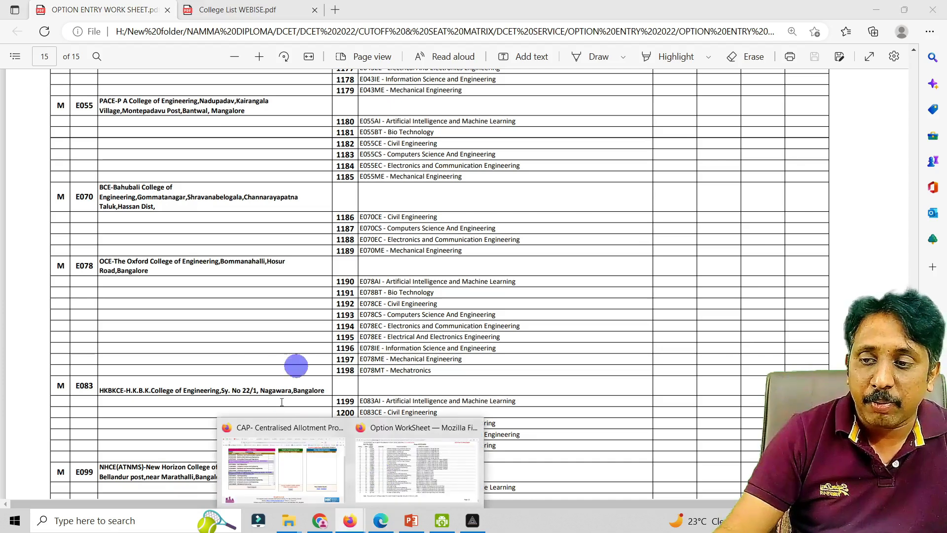
pyautogui.click(282, 468)
pyautogui.scroll(8, 251, 212)
pyautogui.moveTo(403, 347); pyautogui.dragTo(405, 122)
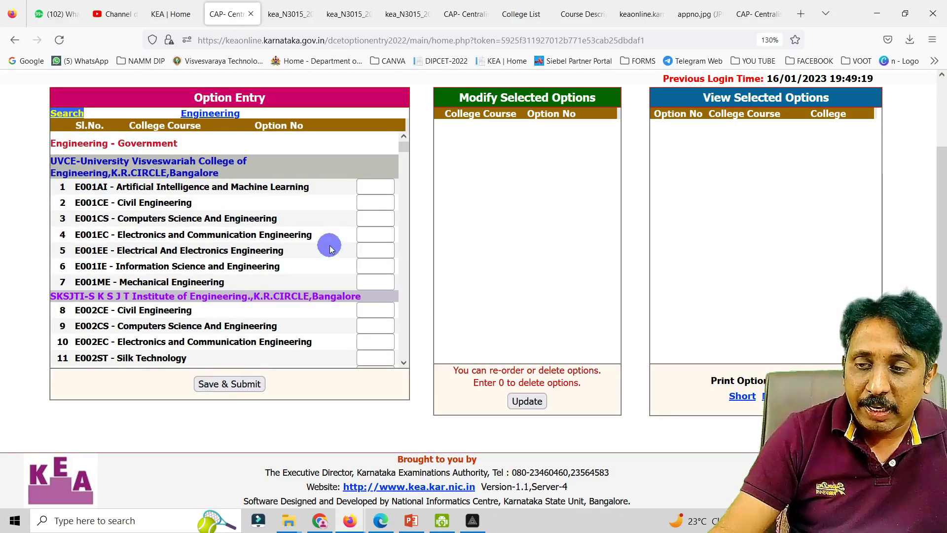
# Return to the worksheet PDF, go to page 1 and locate the MSRIT rows 141–156.
pyautogui.scroll(-15, 328, 247)
pyautogui.click(380, 519)
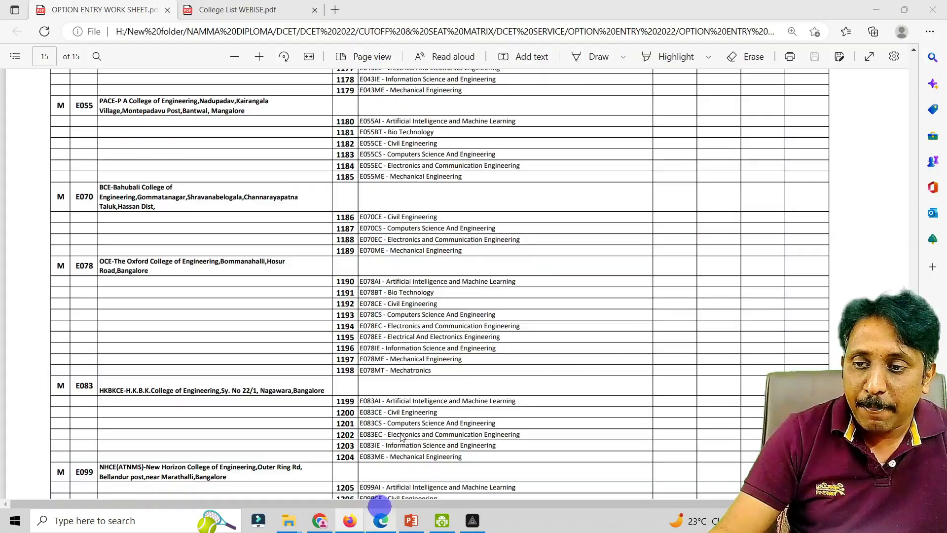
pyautogui.scroll(7, 402, 437)
pyautogui.press('Home')
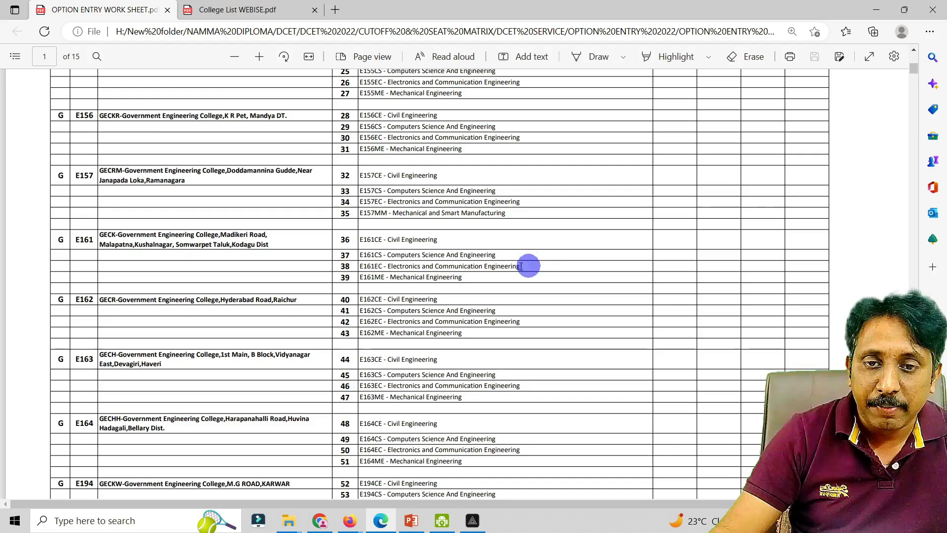
pyautogui.scroll(10, 503, 263)
pyautogui.scroll(-7, 482, 266)
pyautogui.scroll(-12, 483, 280)
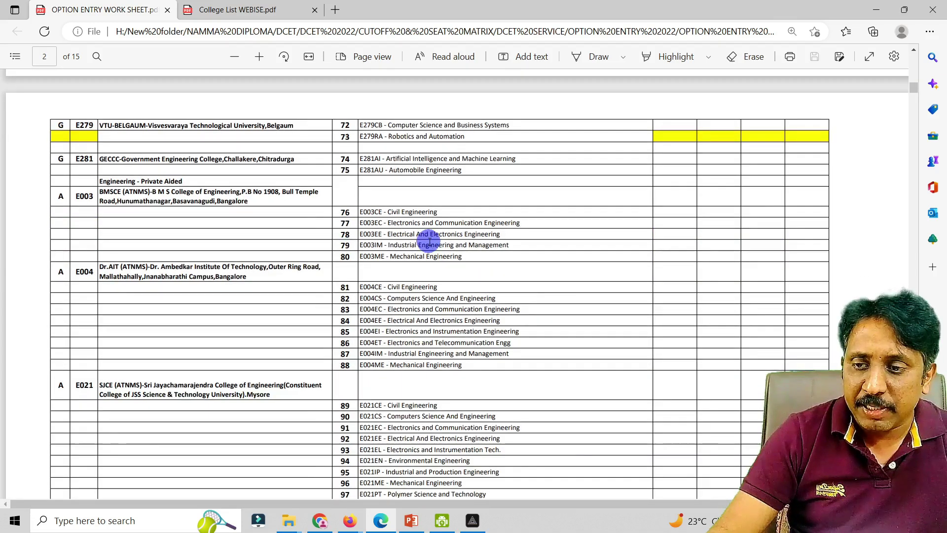
pyautogui.scroll(3, 429, 242)
pyautogui.moveTo(557, 503); pyautogui.dragTo(456, 503)
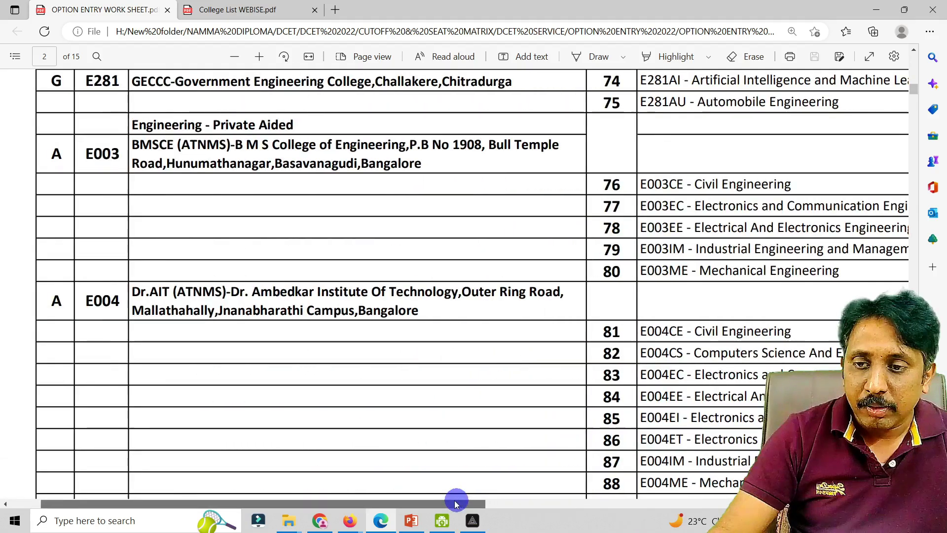
pyautogui.scroll(-2, 408, 442)
pyautogui.scroll(-4, 678, 199)
pyautogui.scroll(3, 729, 320)
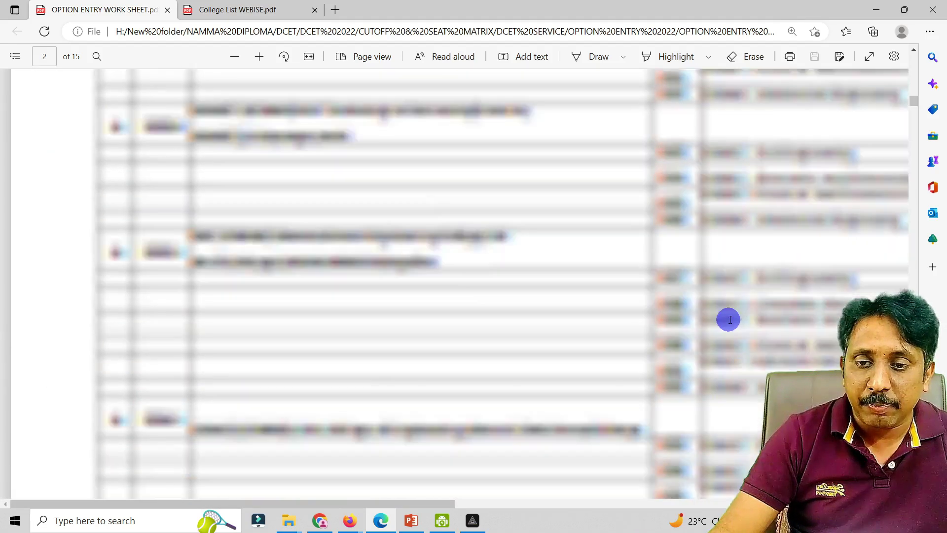
pyautogui.scroll(-4, 715, 316)
pyautogui.scroll(1, 683, 296)
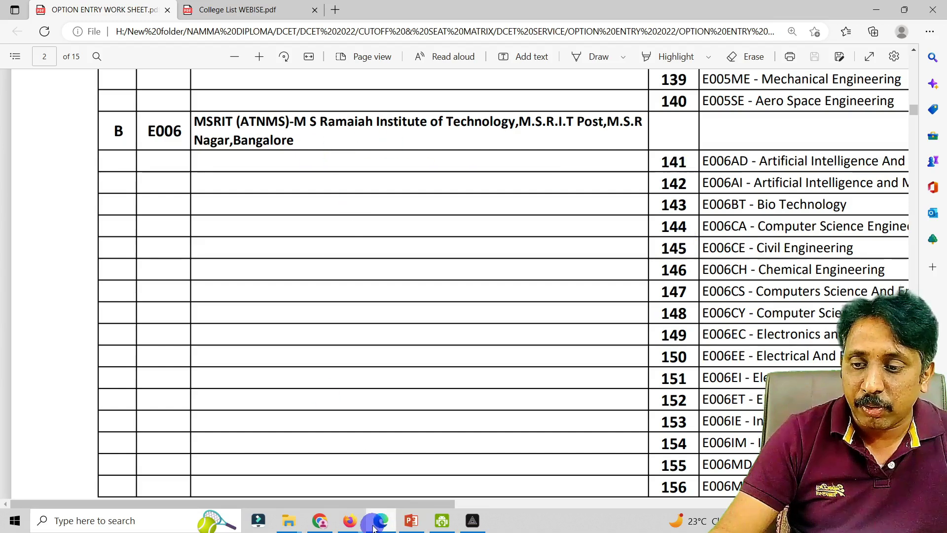
# Bring up the KEA option entry page, zoom it to 140% and compare its MSRIT courses.
pyautogui.click(350, 520)
pyautogui.click(283, 451)
pyautogui.scroll(-20, 250, 270)
pyautogui.hotkey('ctrl', '+')
pyautogui.scroll(3, 154, 217)
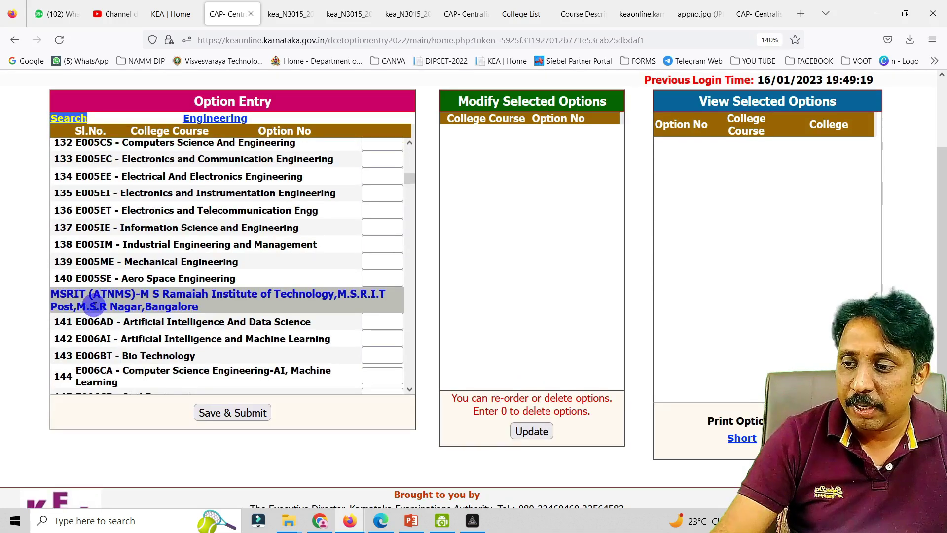
pyautogui.scroll(-3, 123, 335)
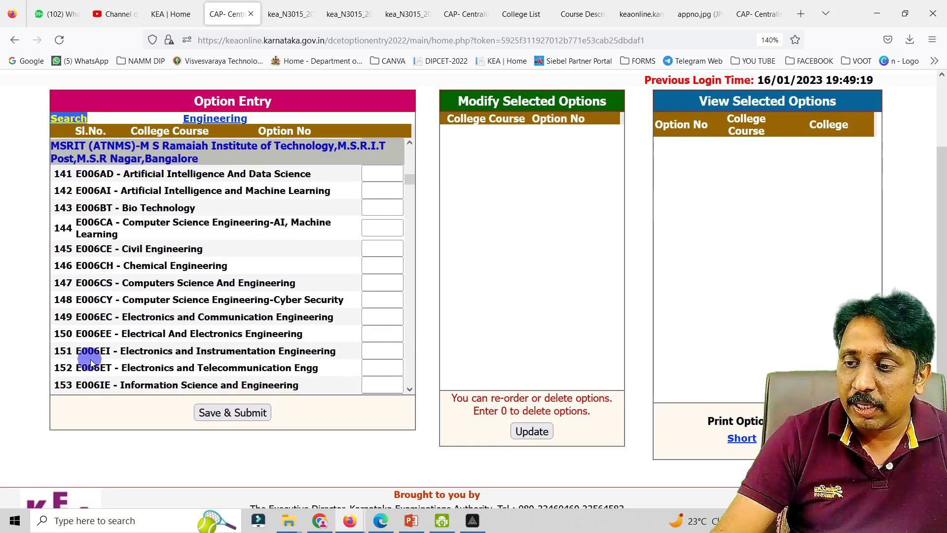
pyautogui.scroll(-2, 90, 363)
# Switch back to the worksheet PDF and scroll up to page 1's branches 44–70.
pyautogui.click(381, 521)
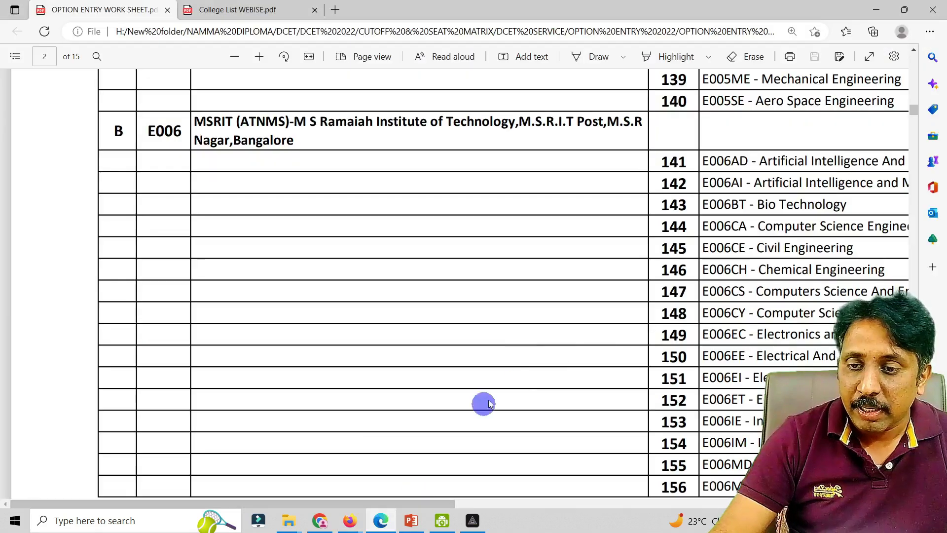
pyautogui.scroll(-3, 710, 222)
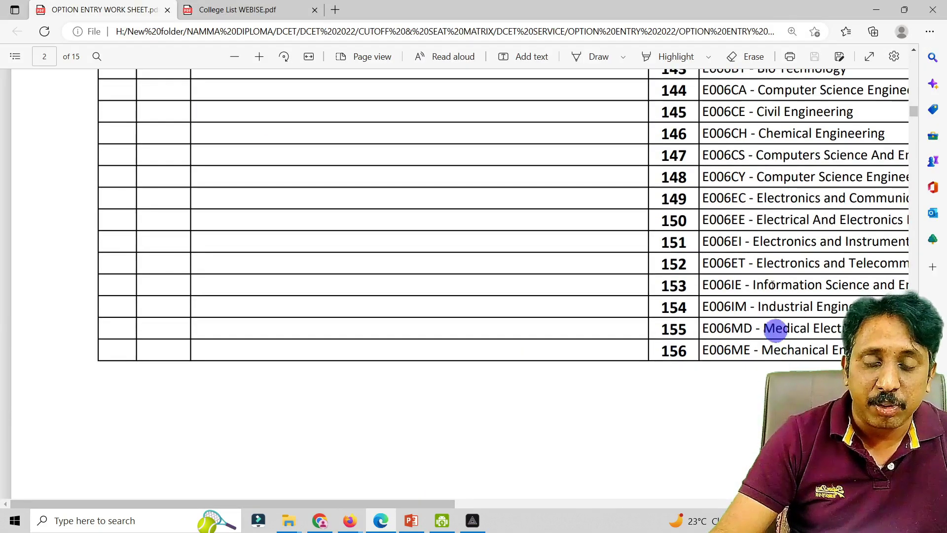
pyautogui.keyDown('ctrl'); pyautogui.scroll(-4, 767, 283); pyautogui.keyUp('ctrl')
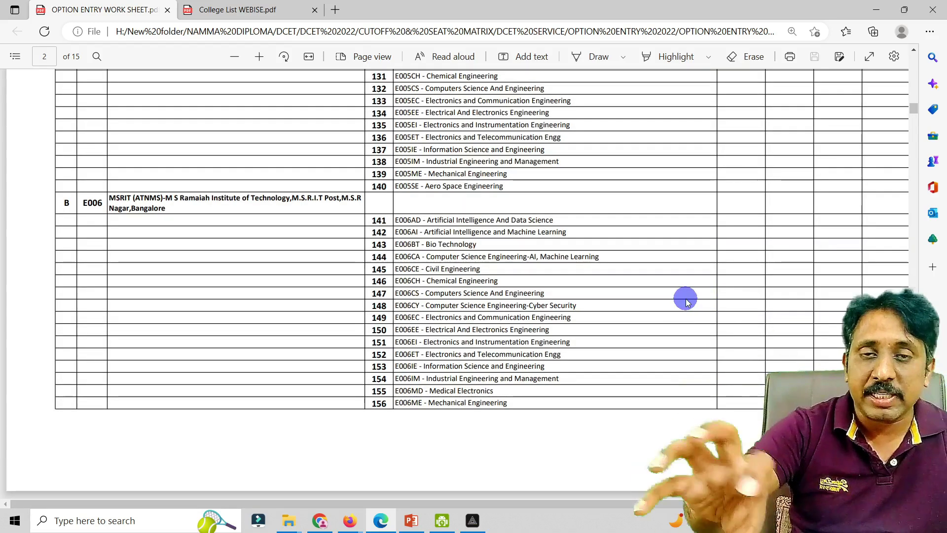
pyautogui.scroll(5, 686, 300)
pyautogui.scroll(10, 600, 430)
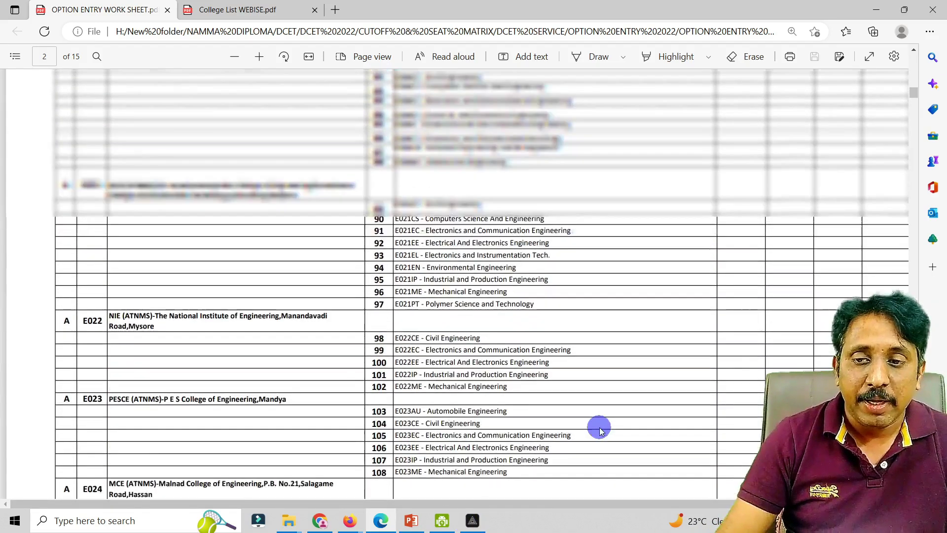
pyautogui.scroll(6, 599, 428)
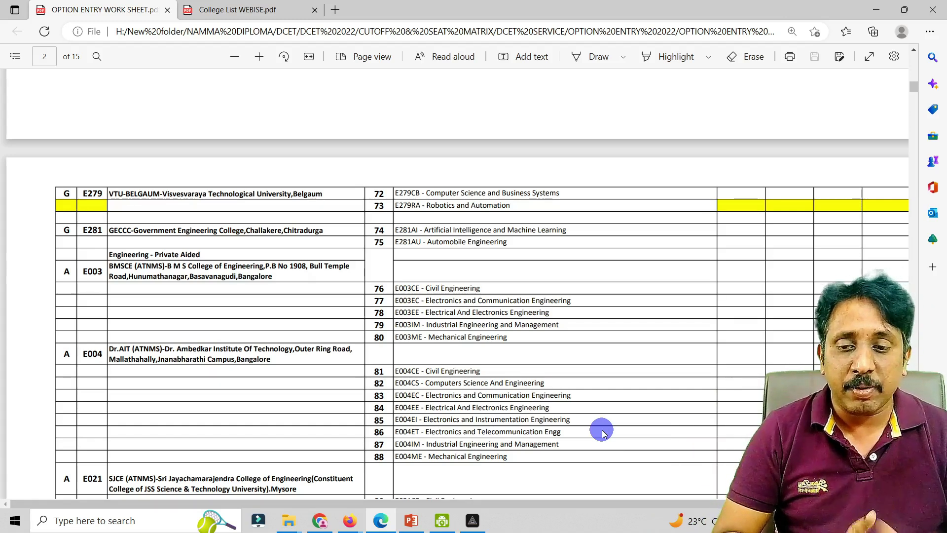
pyautogui.scroll(8, 620, 402)
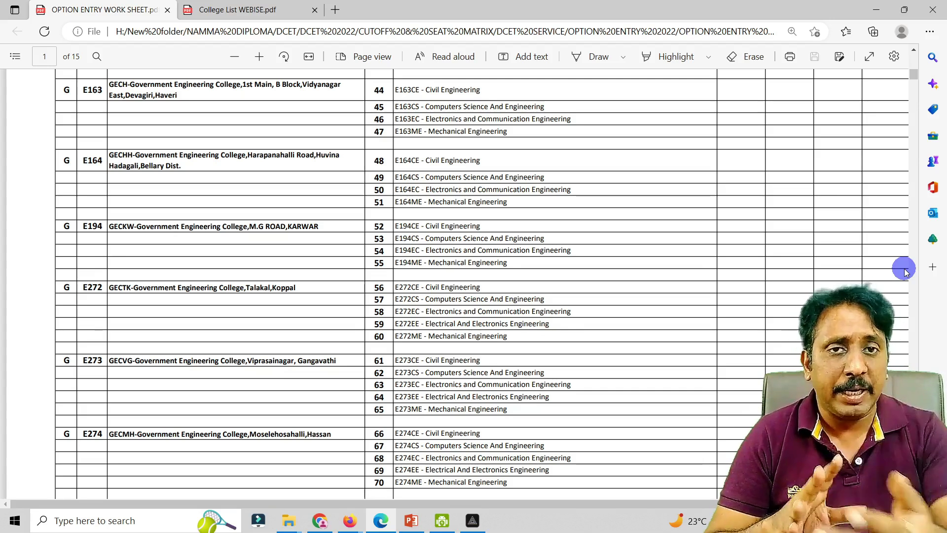
# Bring the KEA option entry page forward and glance over its course list.
pyautogui.click(350, 521)
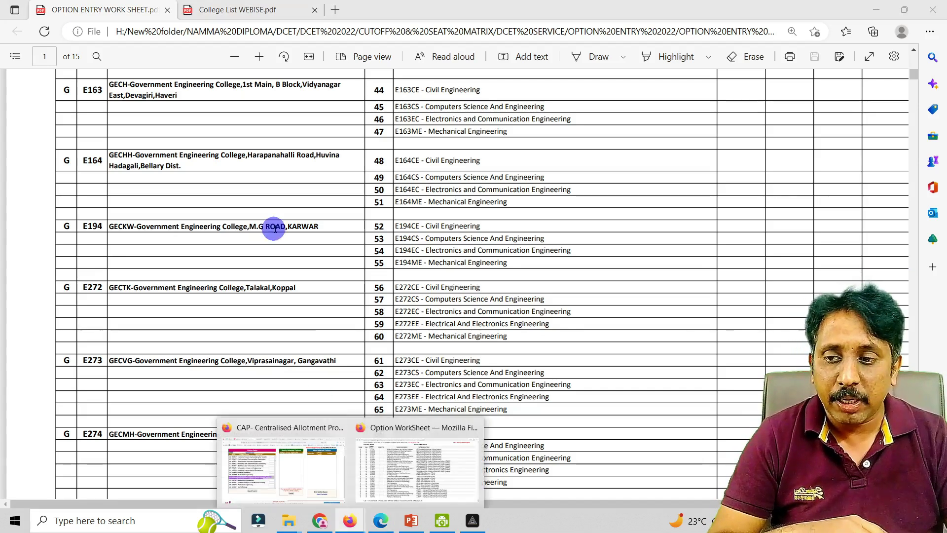
pyautogui.click(296, 469)
pyautogui.scroll(15, 370, 220)
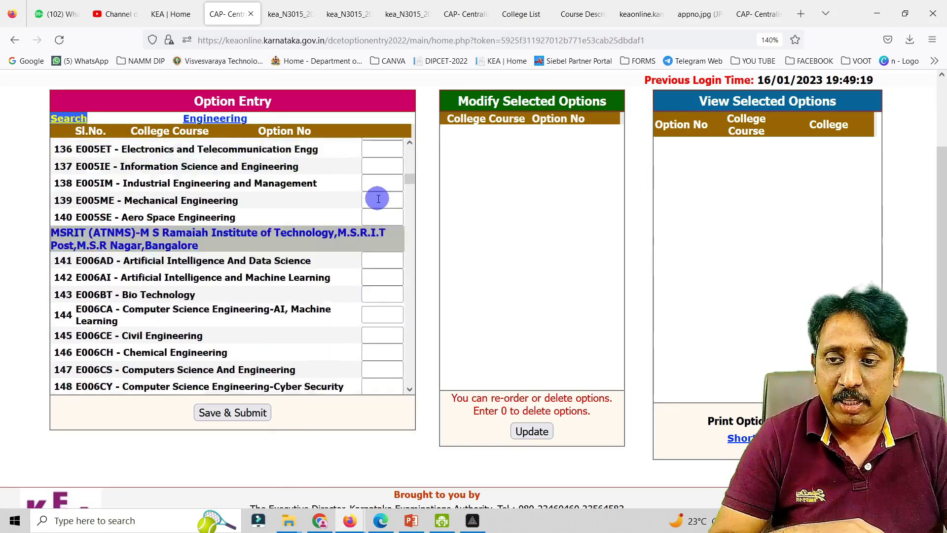
pyautogui.scroll(-1, 387, 207)
pyautogui.scroll(5, 386, 207)
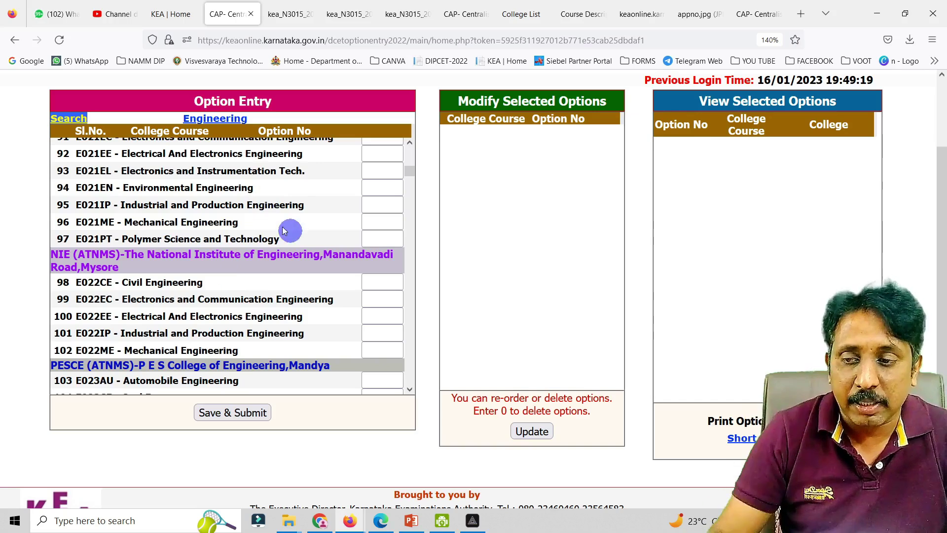
# Switch to the worksheet PDF and scroll to the top of page 1's government colleges.
pyautogui.click(388, 523)
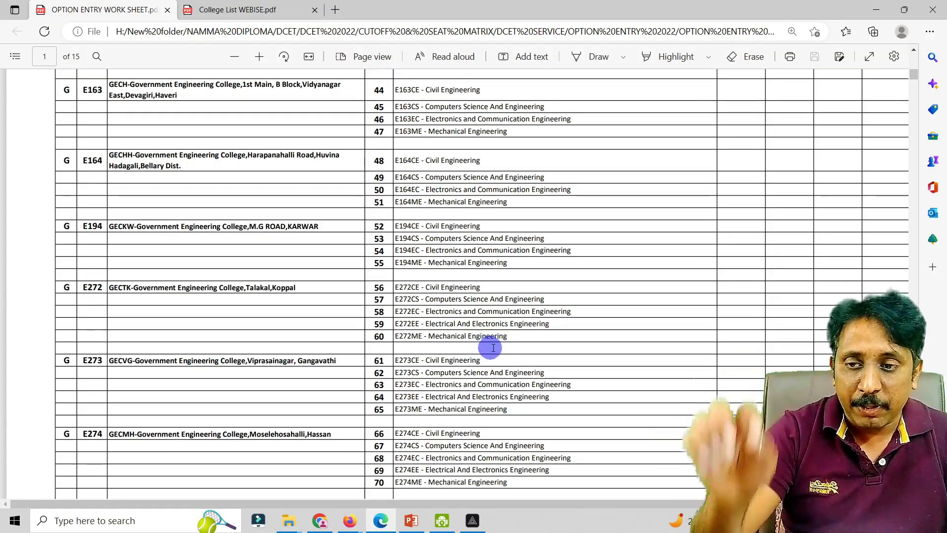
pyautogui.scroll(10, 542, 339)
pyautogui.scroll(5, 775, 321)
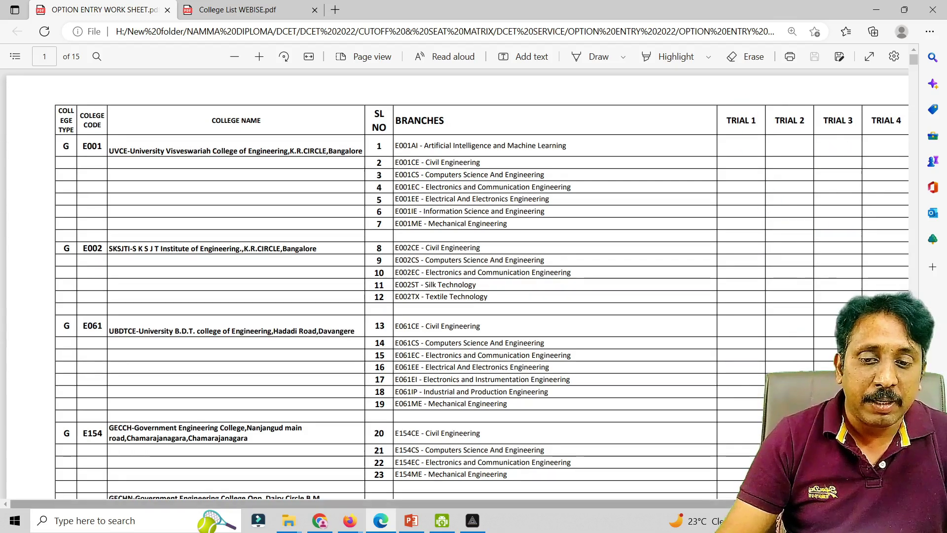
pyautogui.hscroll(2, 455, 292)
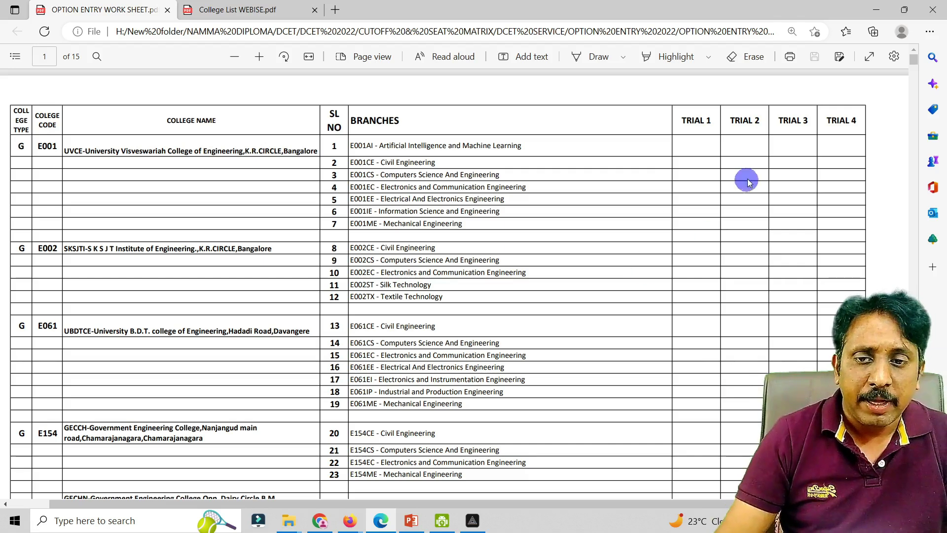
pyautogui.scroll(-7, 784, 291)
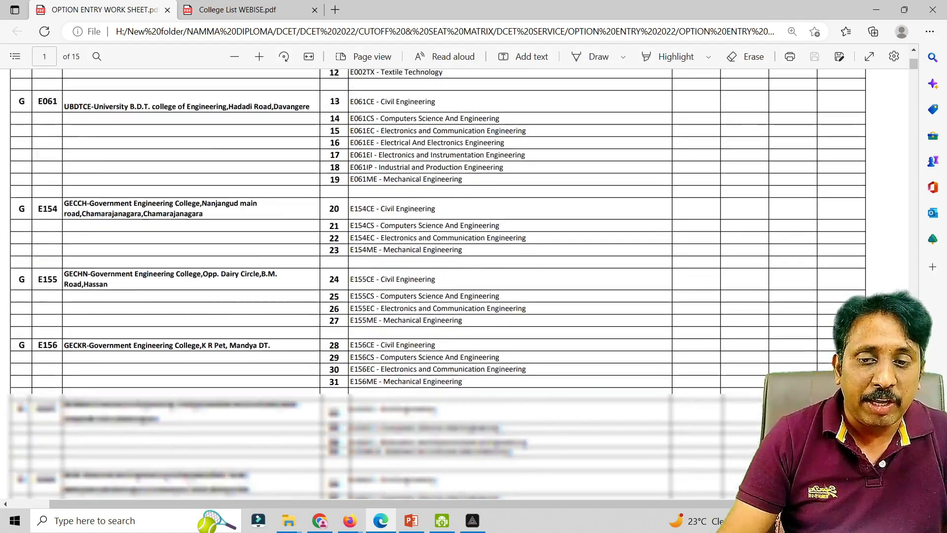
pyautogui.scroll(4, 715, 286)
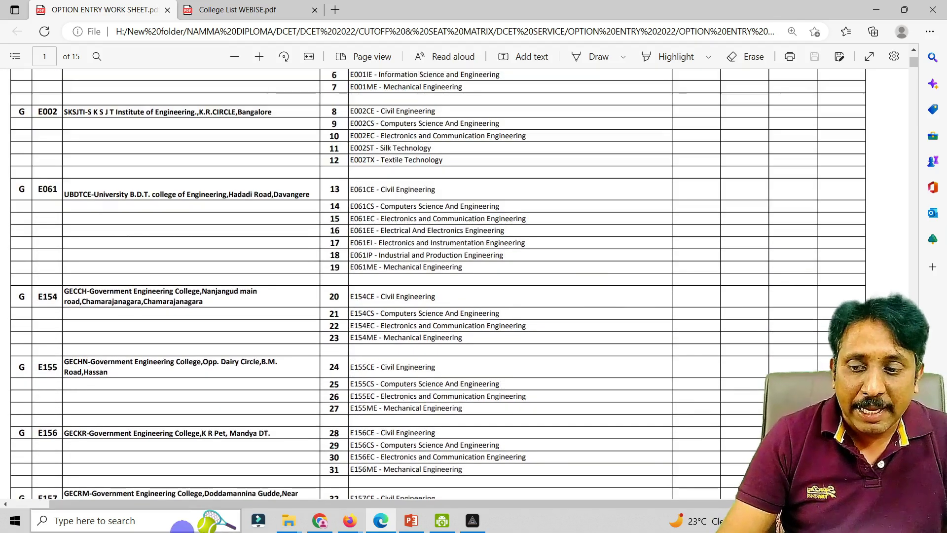
# Return to the KEA option entry list showing courses 91–103, including NIE Mysore and PESCE Mandya.
pyautogui.moveTo(351, 522)
pyautogui.click(319, 487)
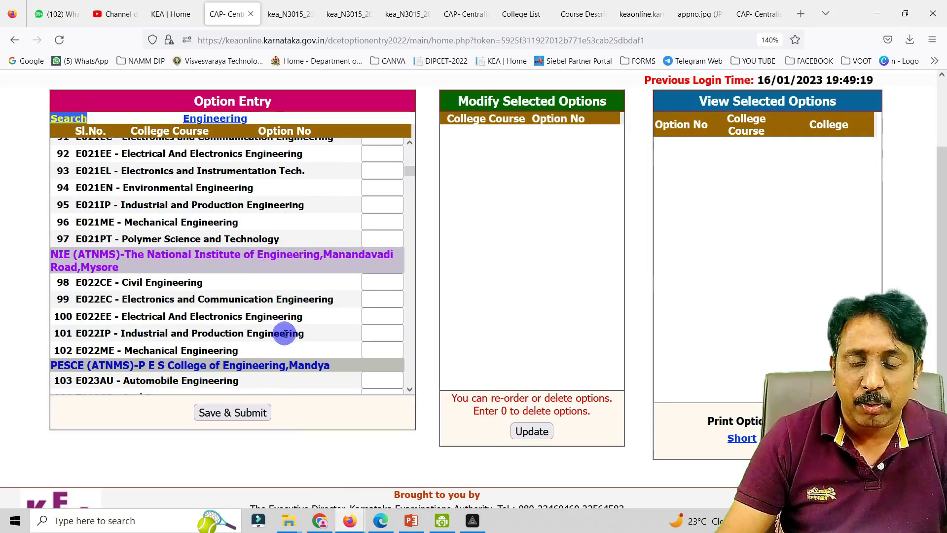
pyautogui.scroll(-5, 332, 336)
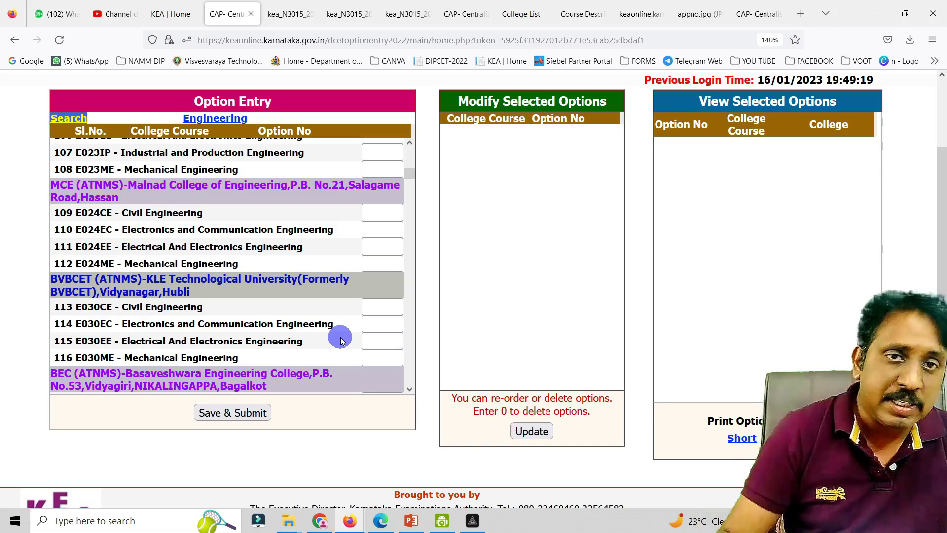